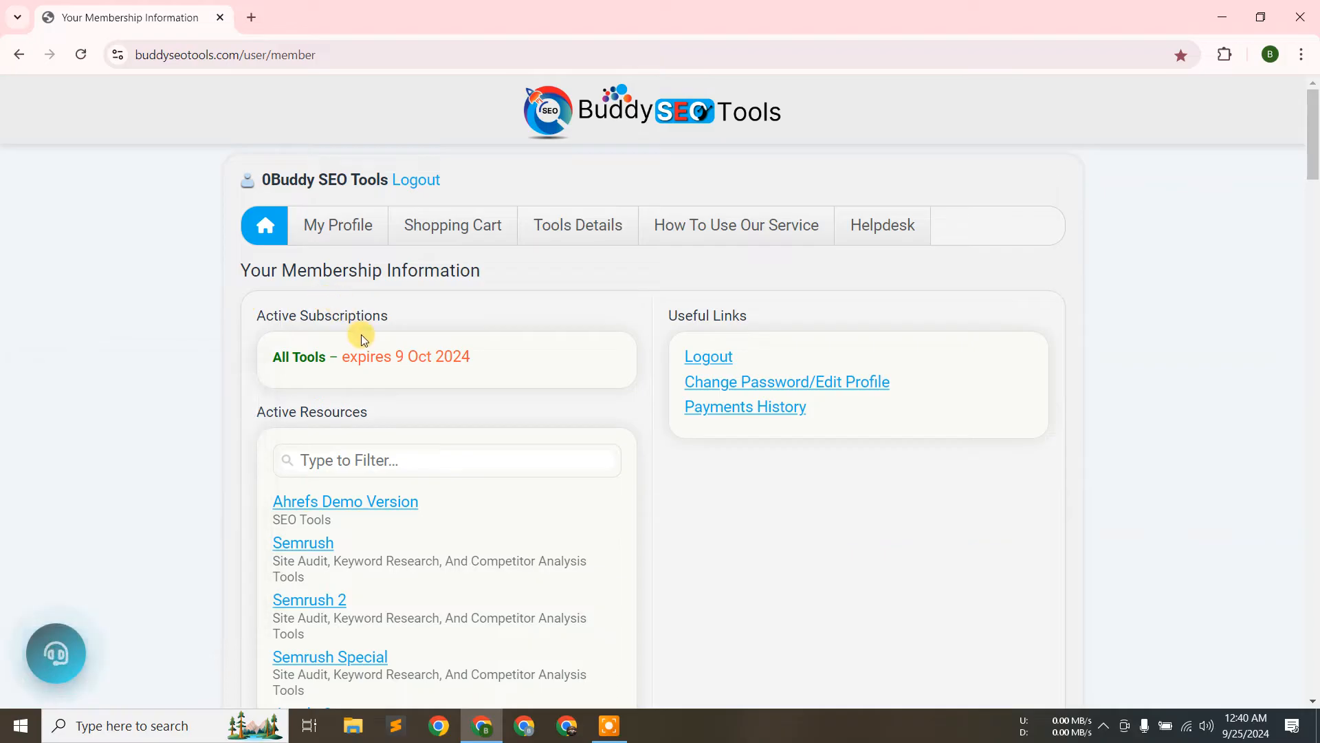
- Review the active subscription, its expiry date and the support contact options on the membership page
drag(259, 313, 395, 312)
click(395, 313)
drag(265, 314, 392, 321)
drag(276, 353, 484, 363)
click(264, 361)
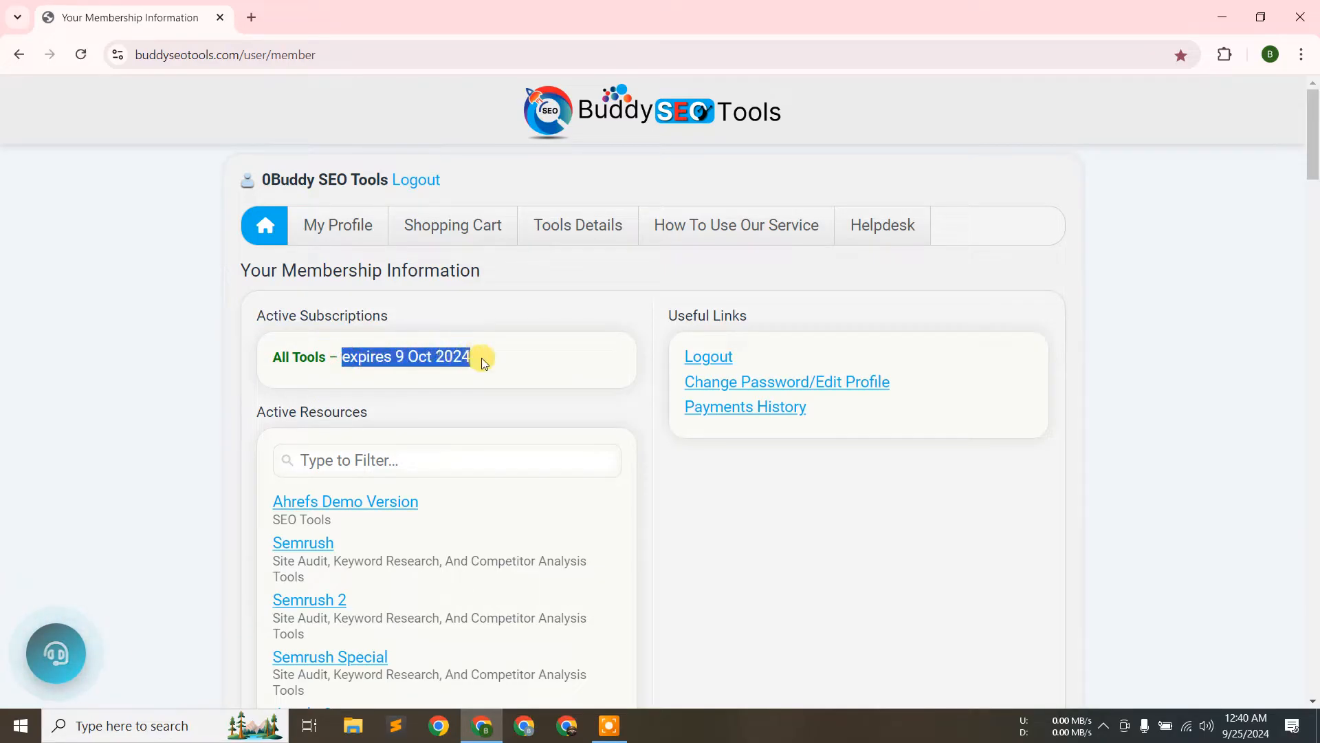
click(484, 362)
scroll(482, 358, down, 2)
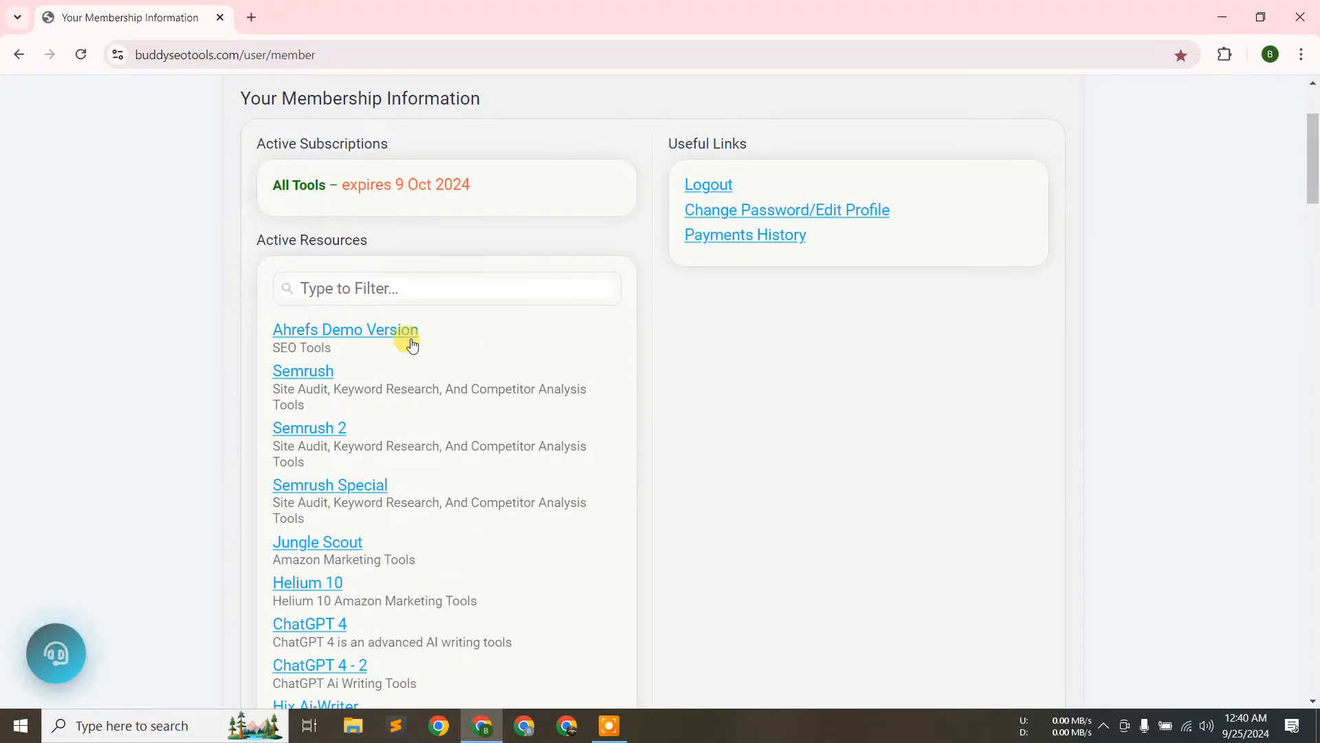
scroll(144, 484, up, 2)
click(56, 652)
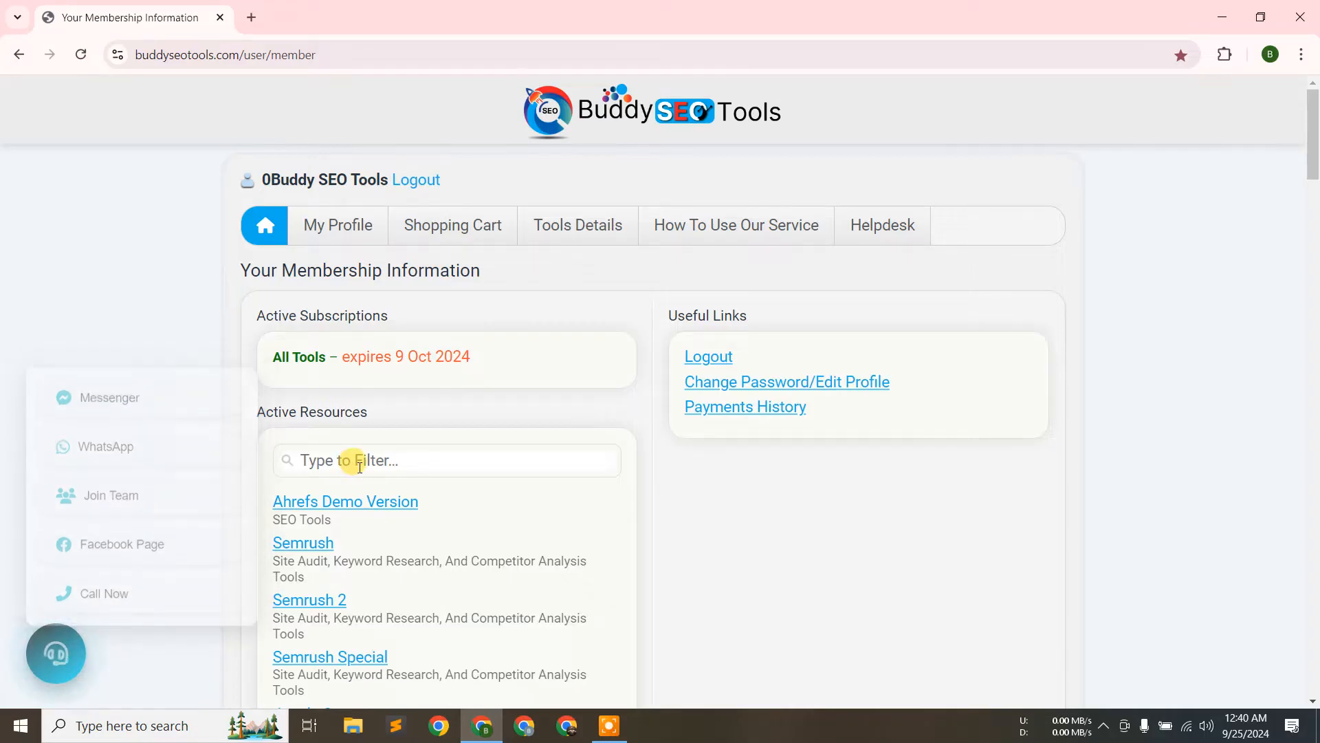
- Open the Semrush tool from the active resources list
click(296, 459)
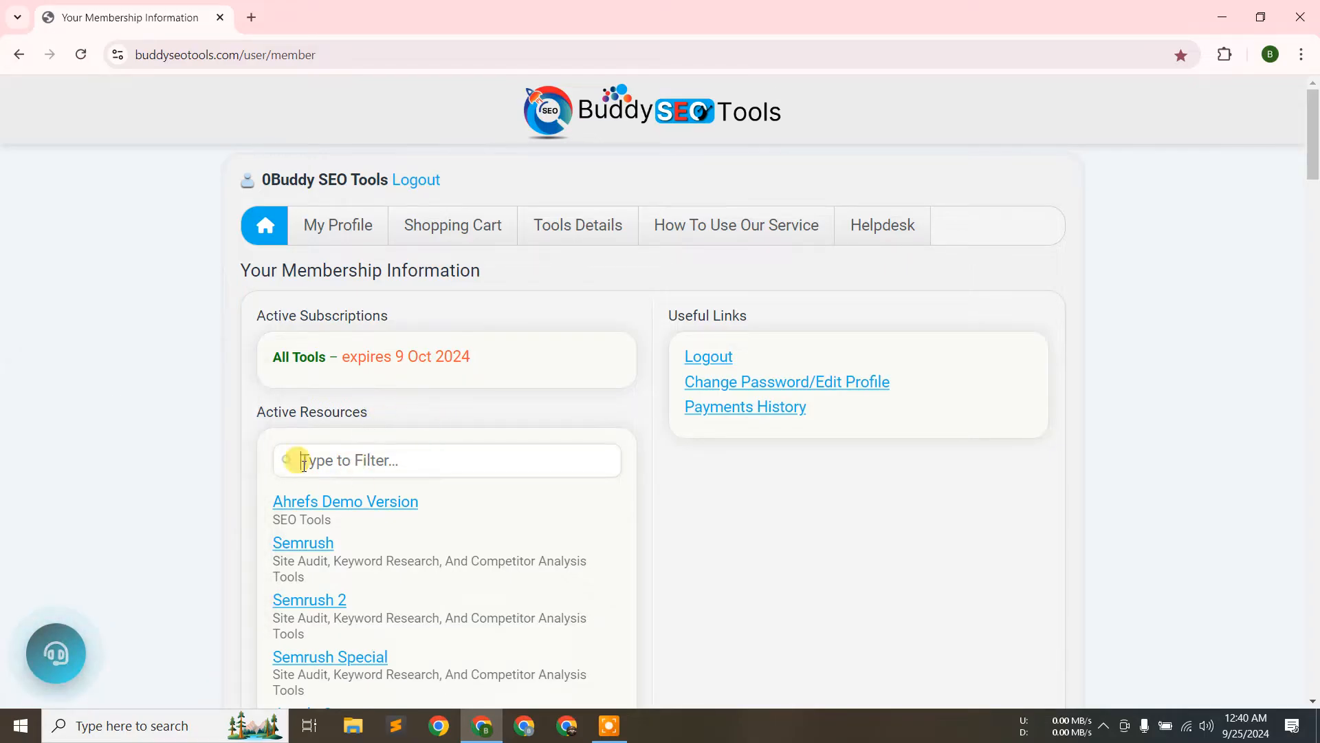
scroll(261, 375, down, 2)
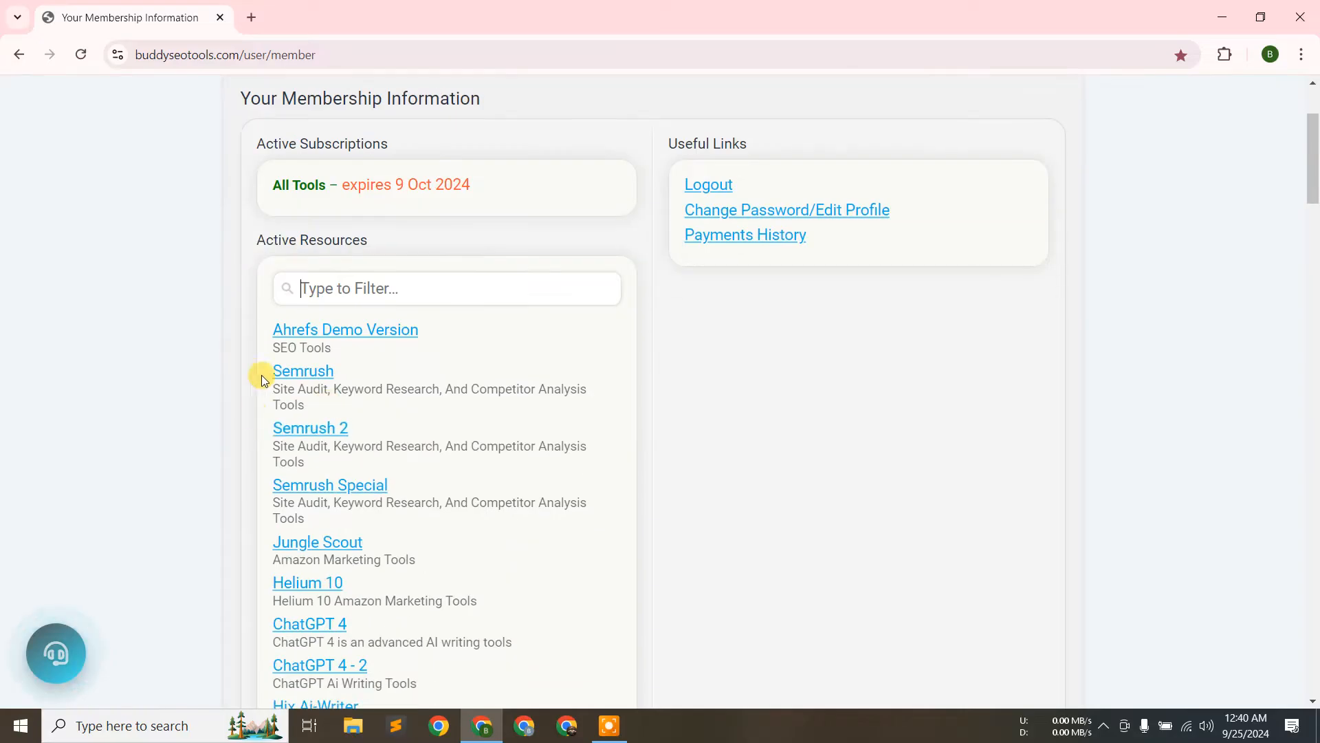
click(297, 372)
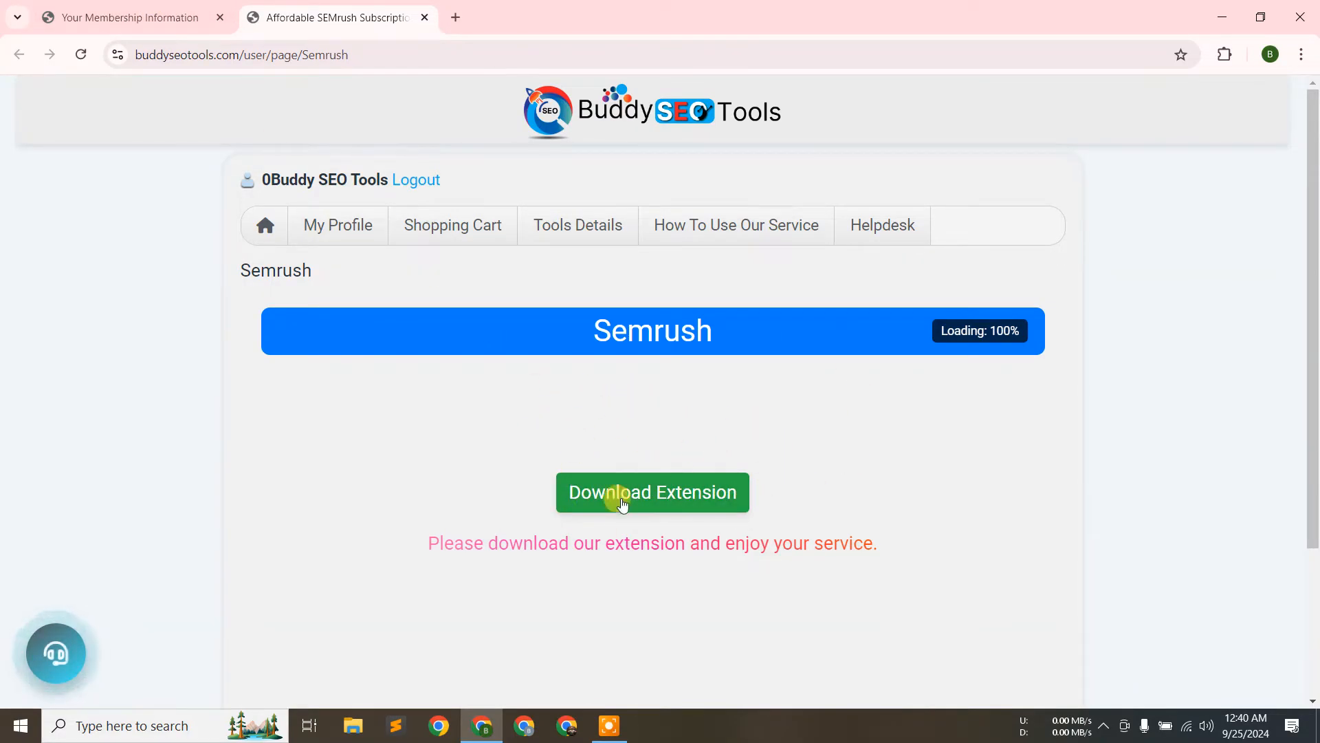
- Download the access extension from the How To Use Our Service page
click(728, 230)
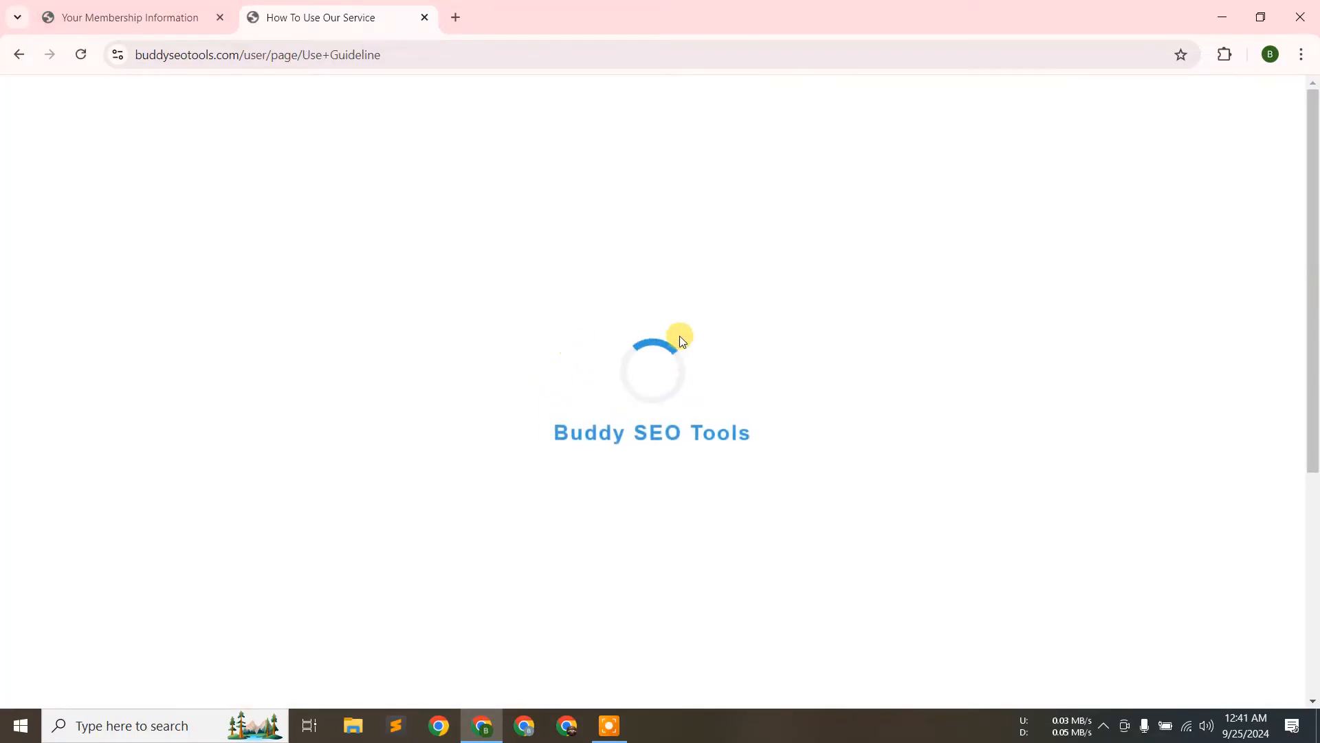
scroll(708, 365, down, 5)
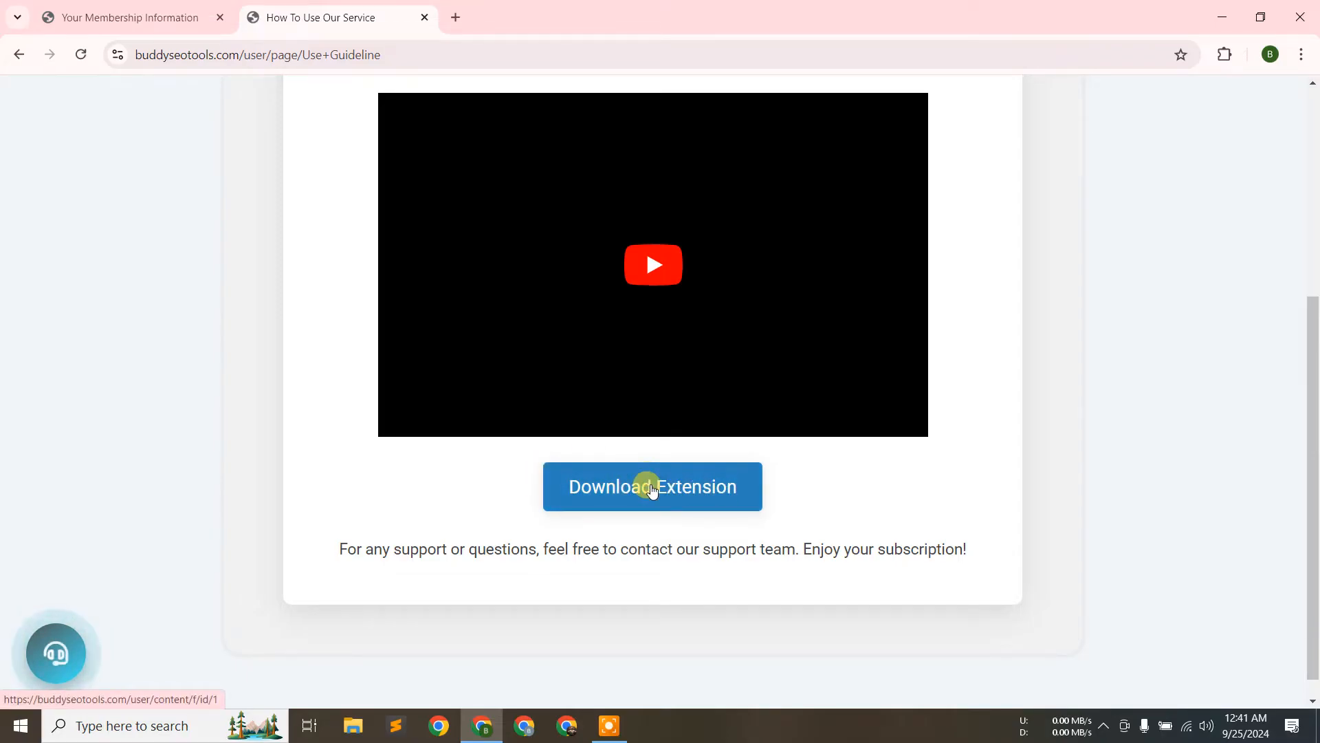
click(652, 488)
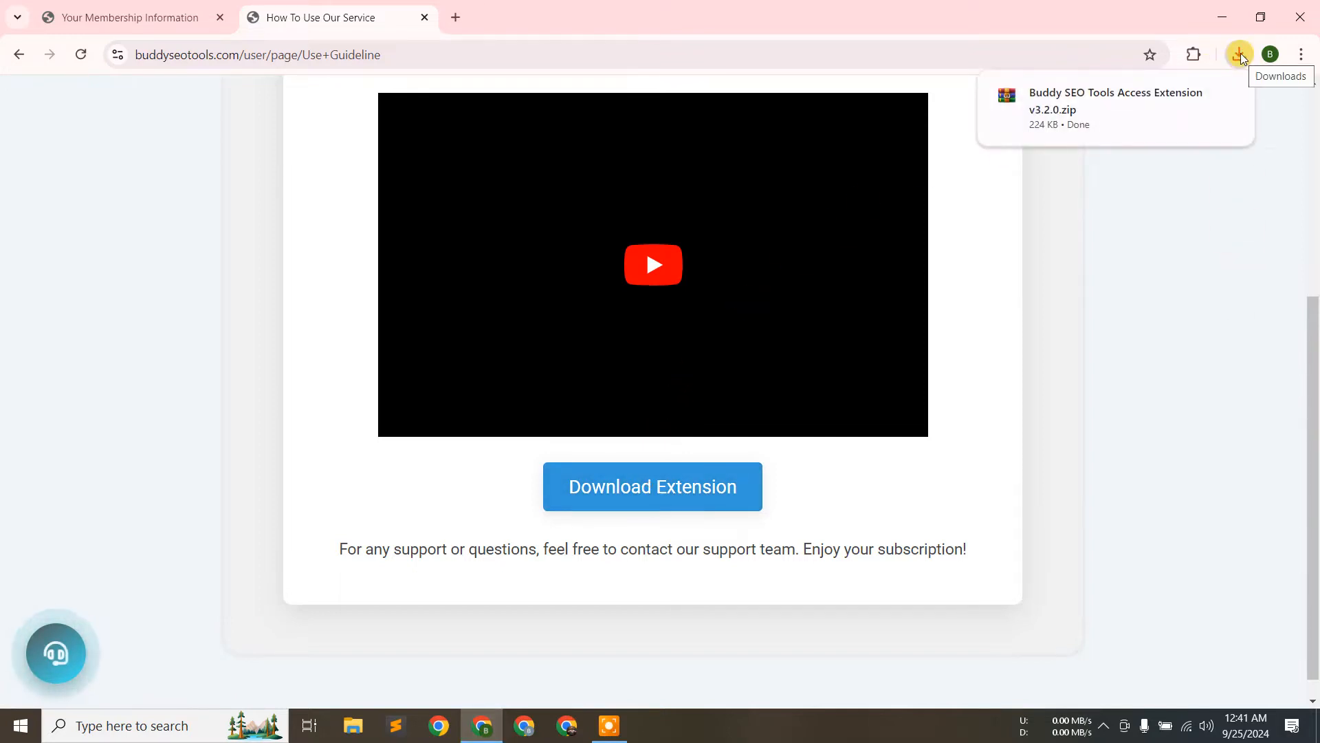
- Locate the downloaded Buddy SEO Tools Access Extension v3.2.0.zip in its folder and extract it to the default destination
mouse_move(1221, 103)
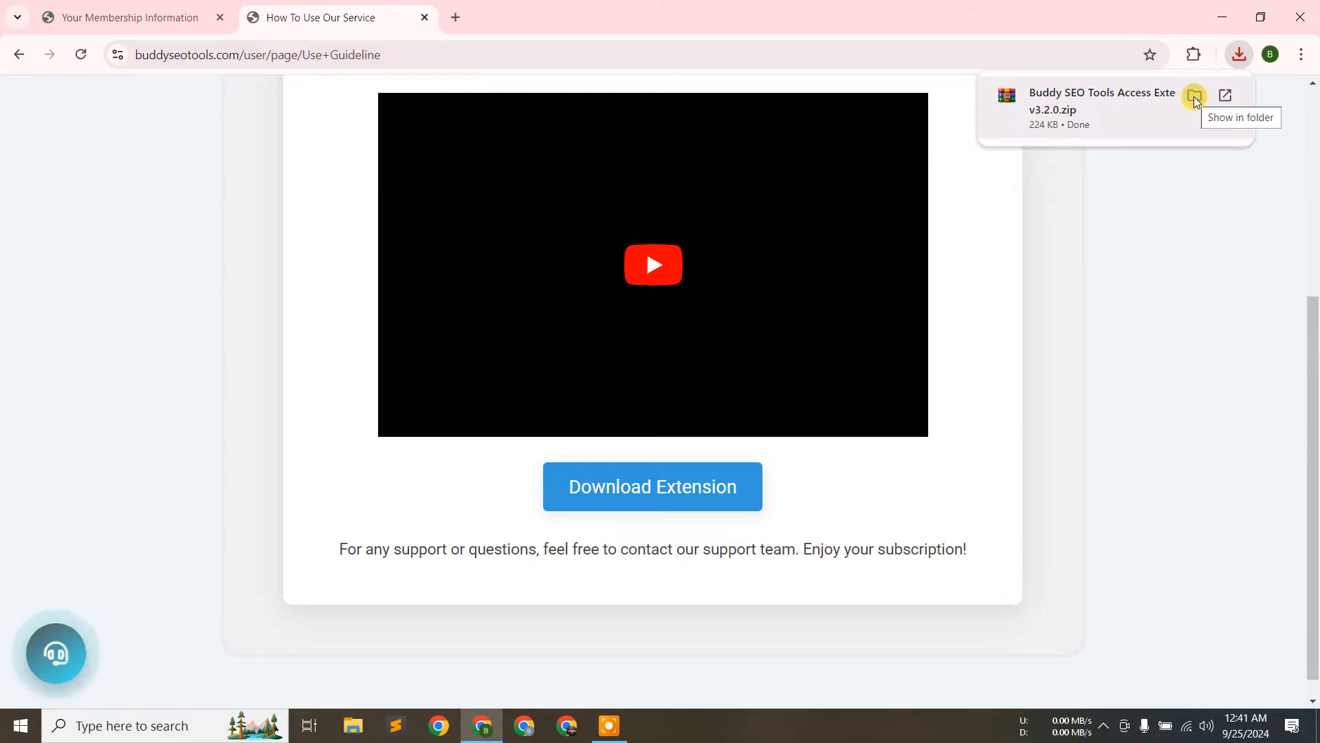
click(1194, 96)
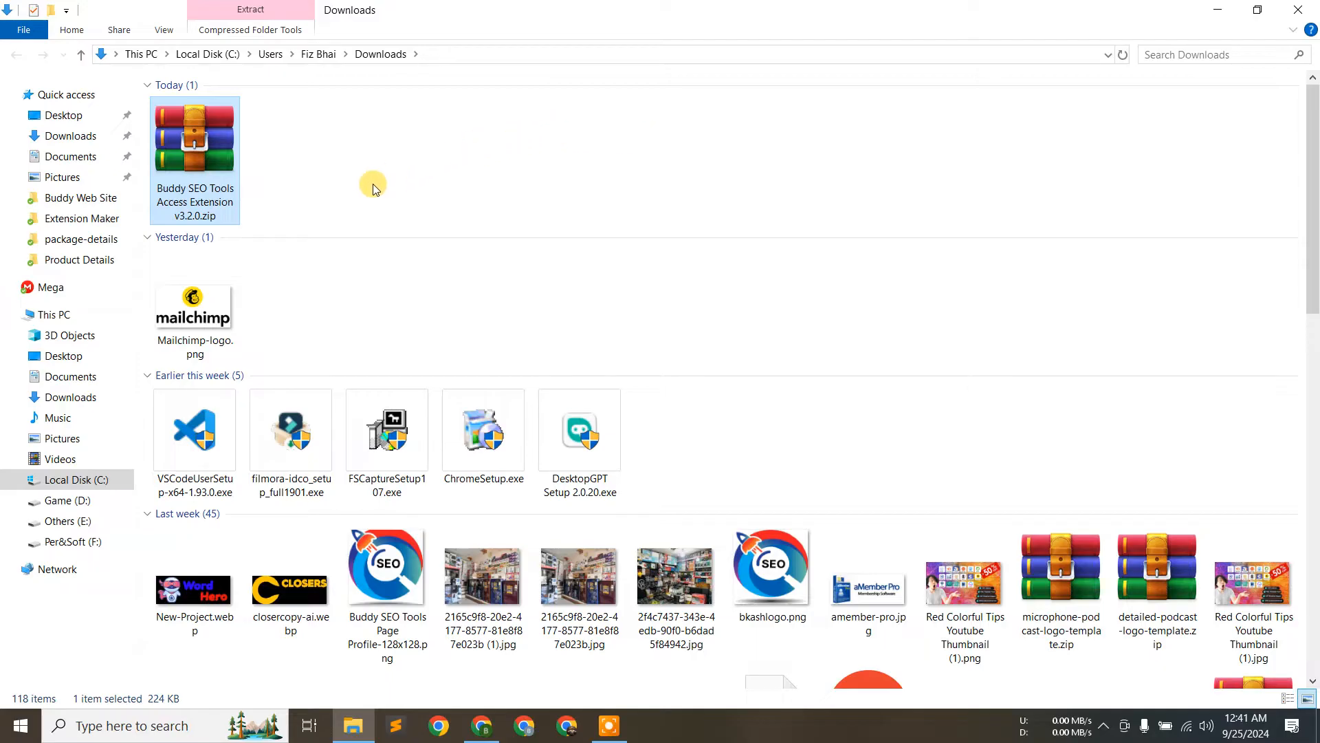
right_click(194, 162)
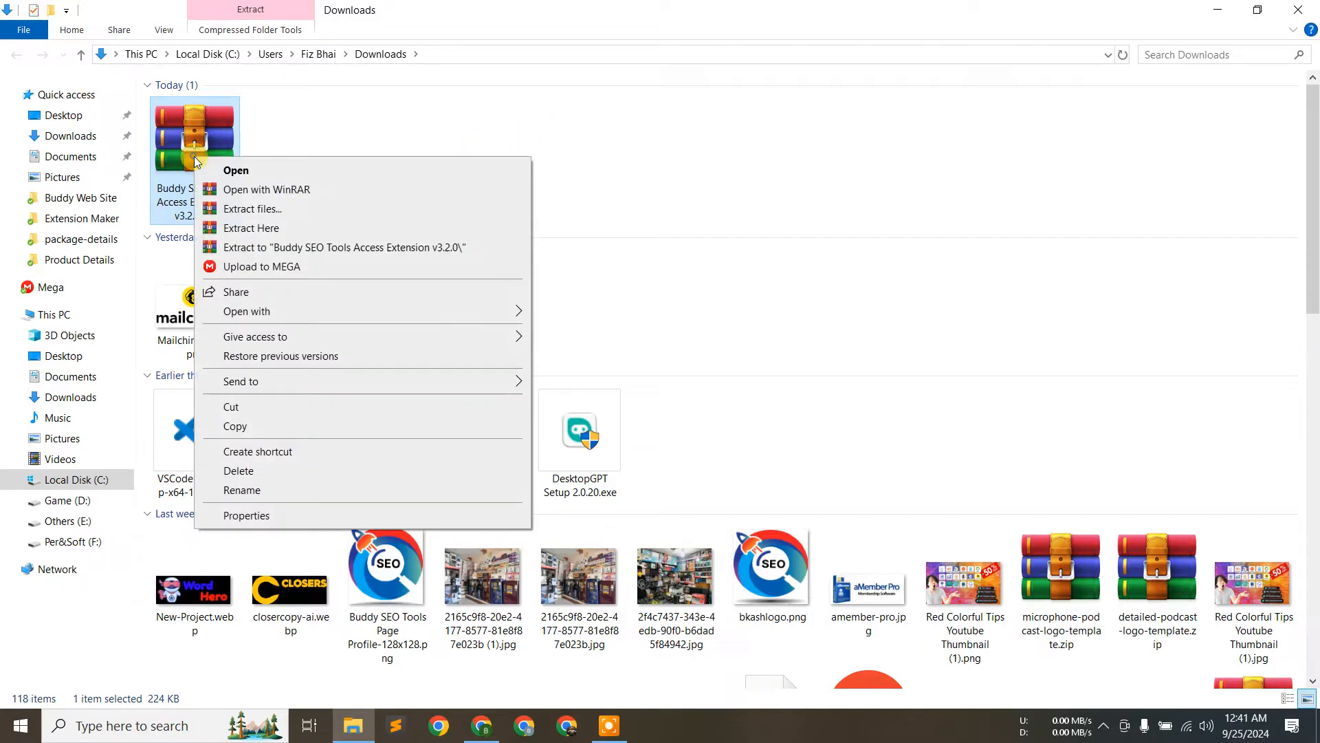
click(257, 216)
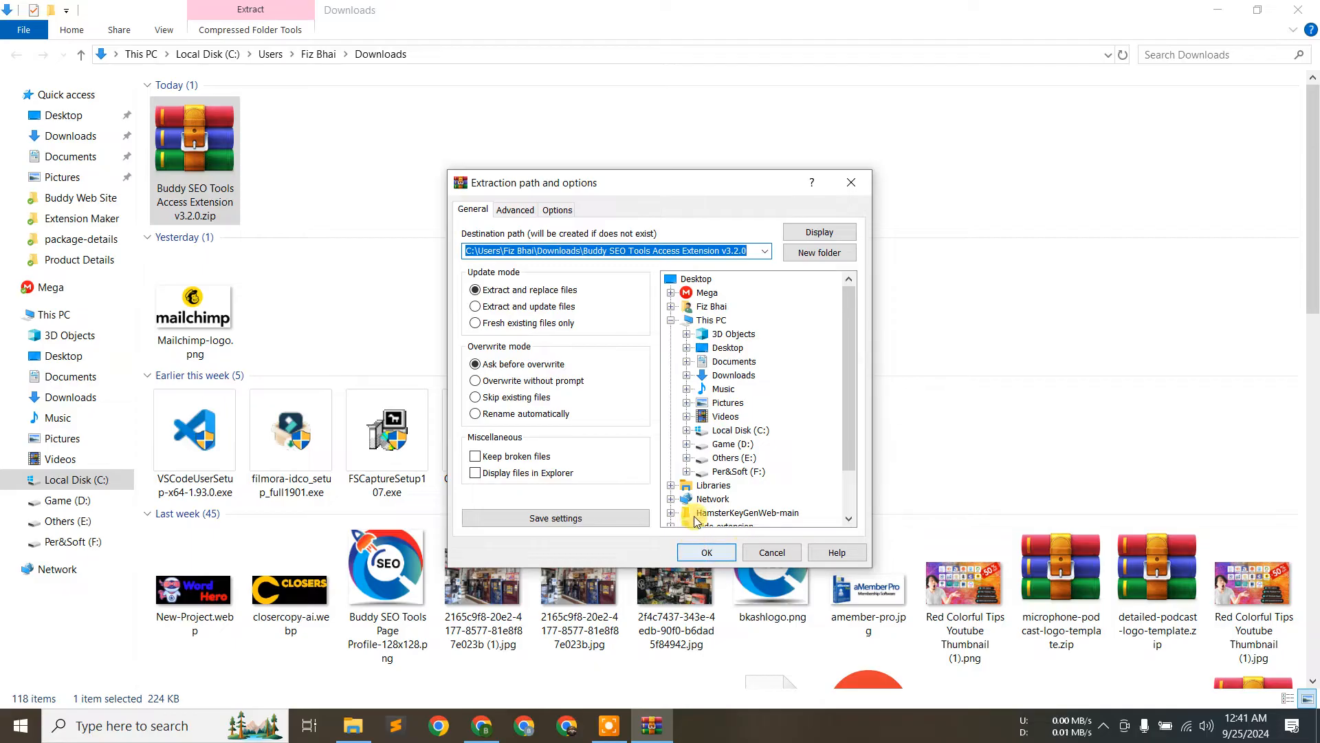
click(698, 551)
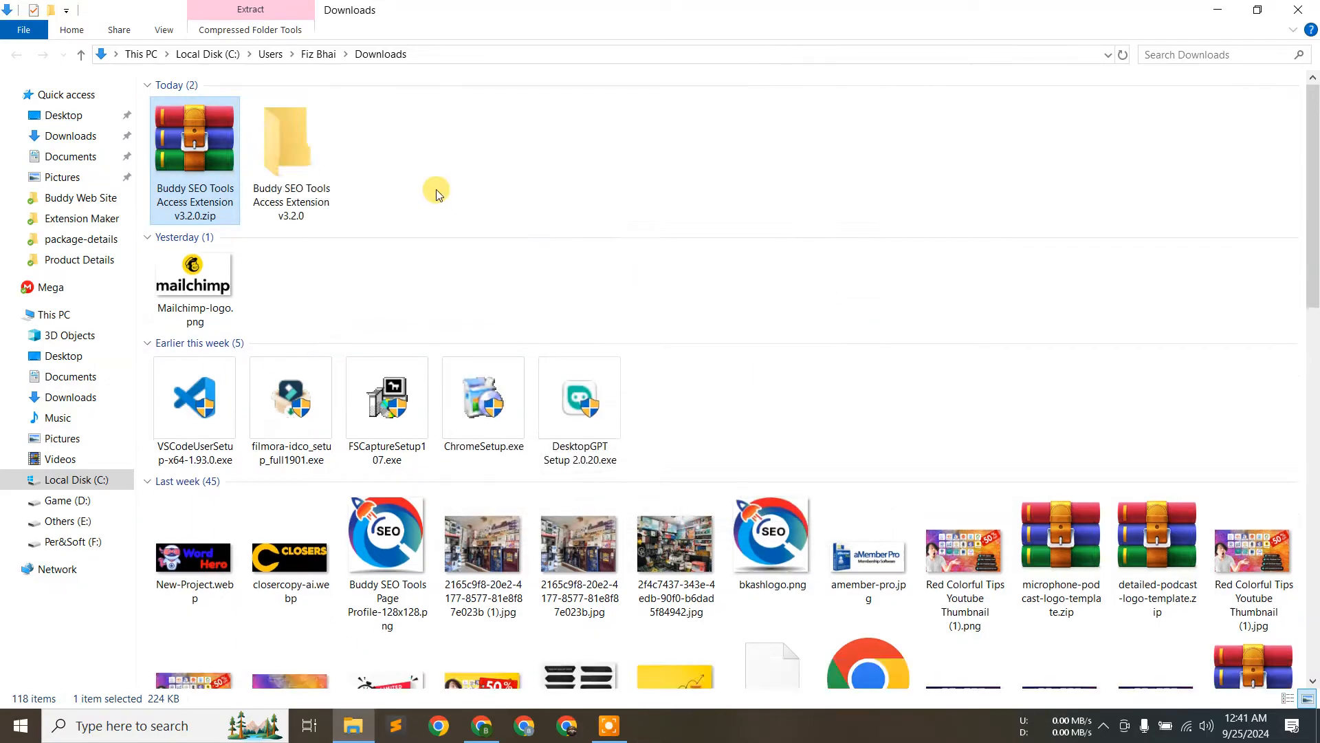
- Move the extracted Buddy SEO Tools Access Extension v3.2.0 folder from Downloads to Local Disk (C:)
right_click(311, 167)
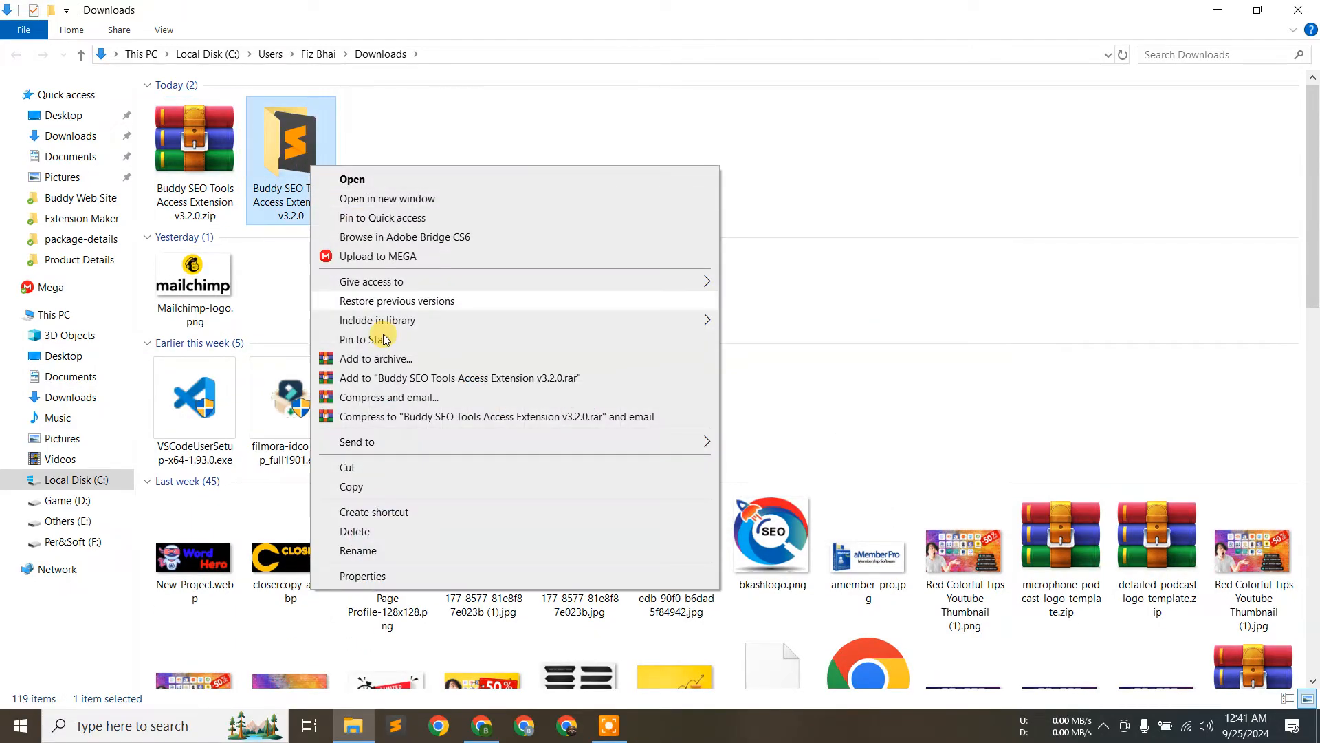
click(398, 467)
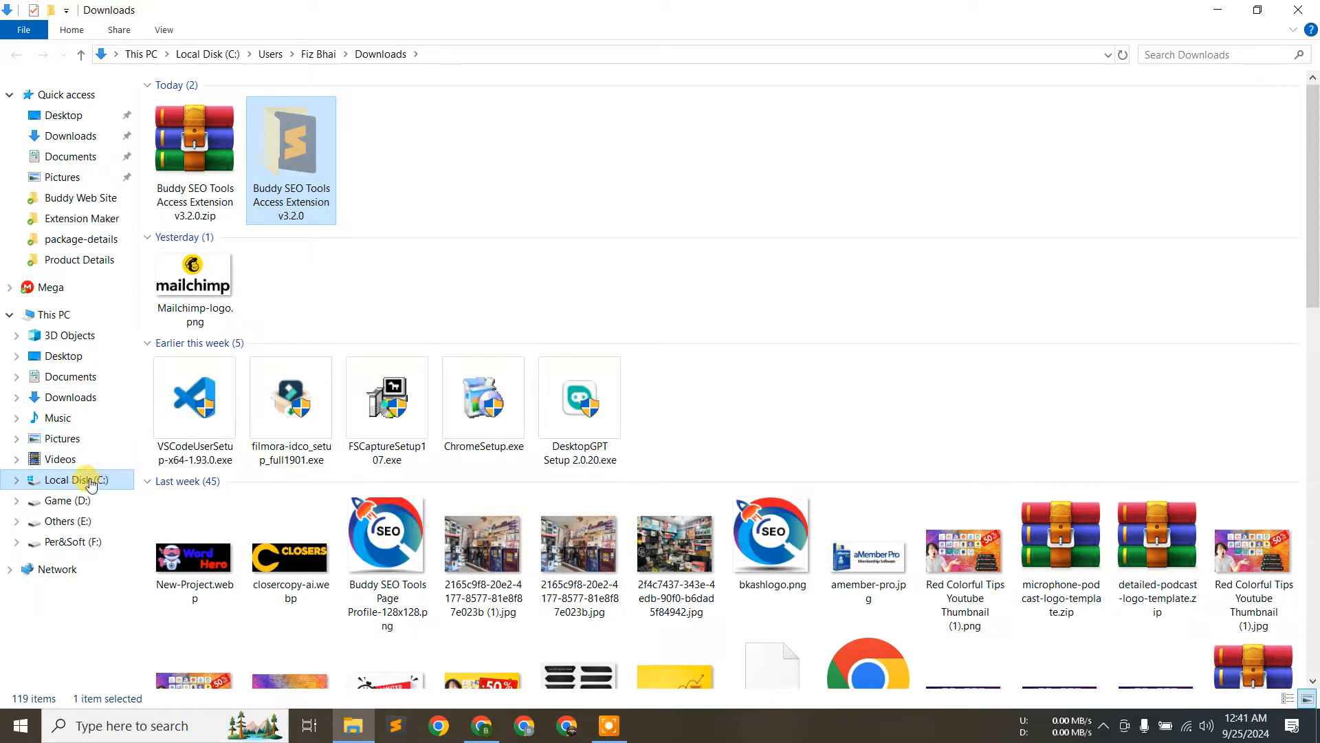
click(57, 482)
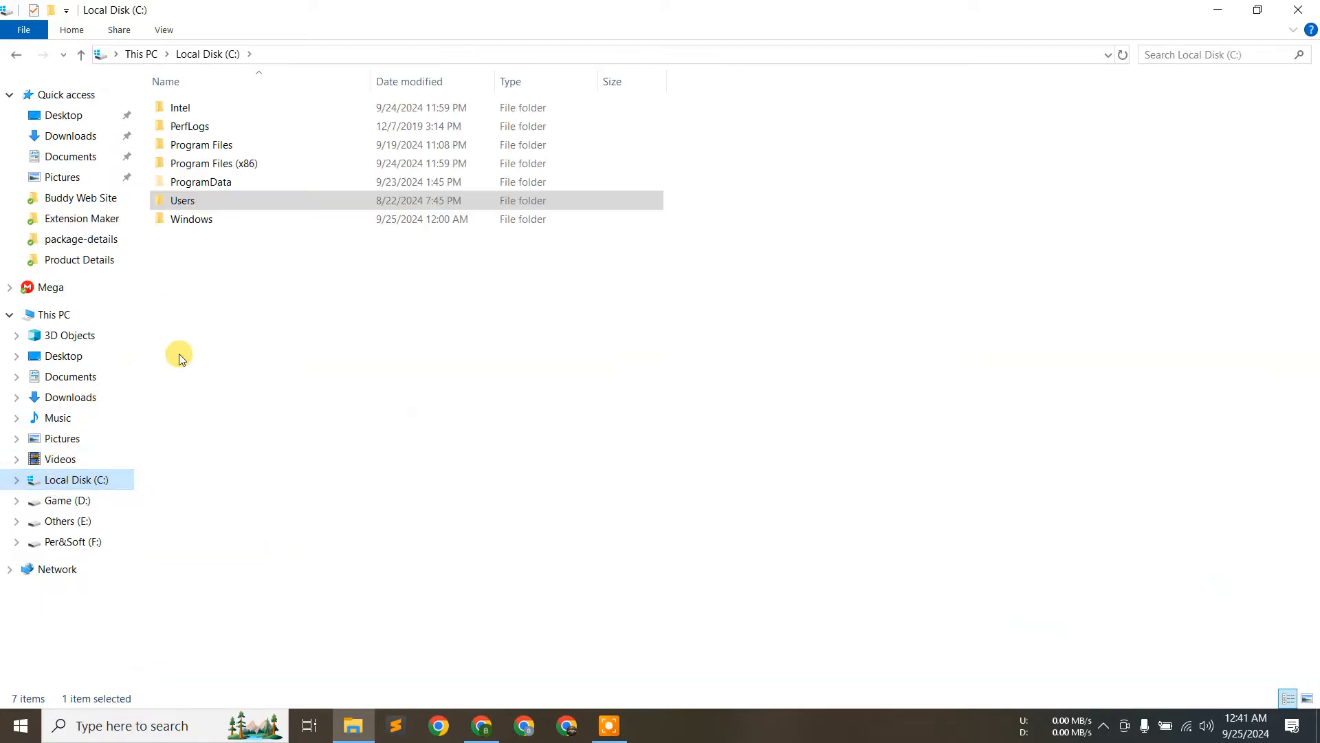
right_click(231, 316)
click(289, 412)
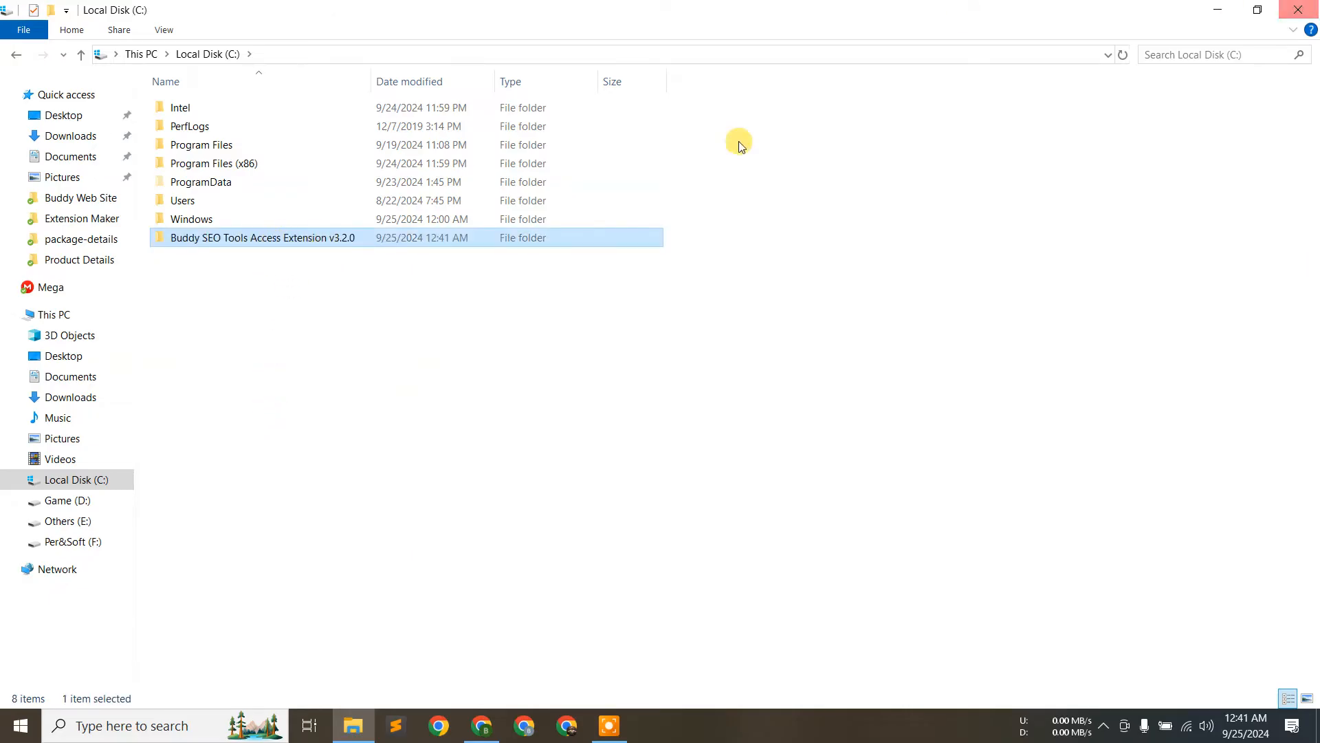
click(434, 293)
click(224, 243)
click(247, 285)
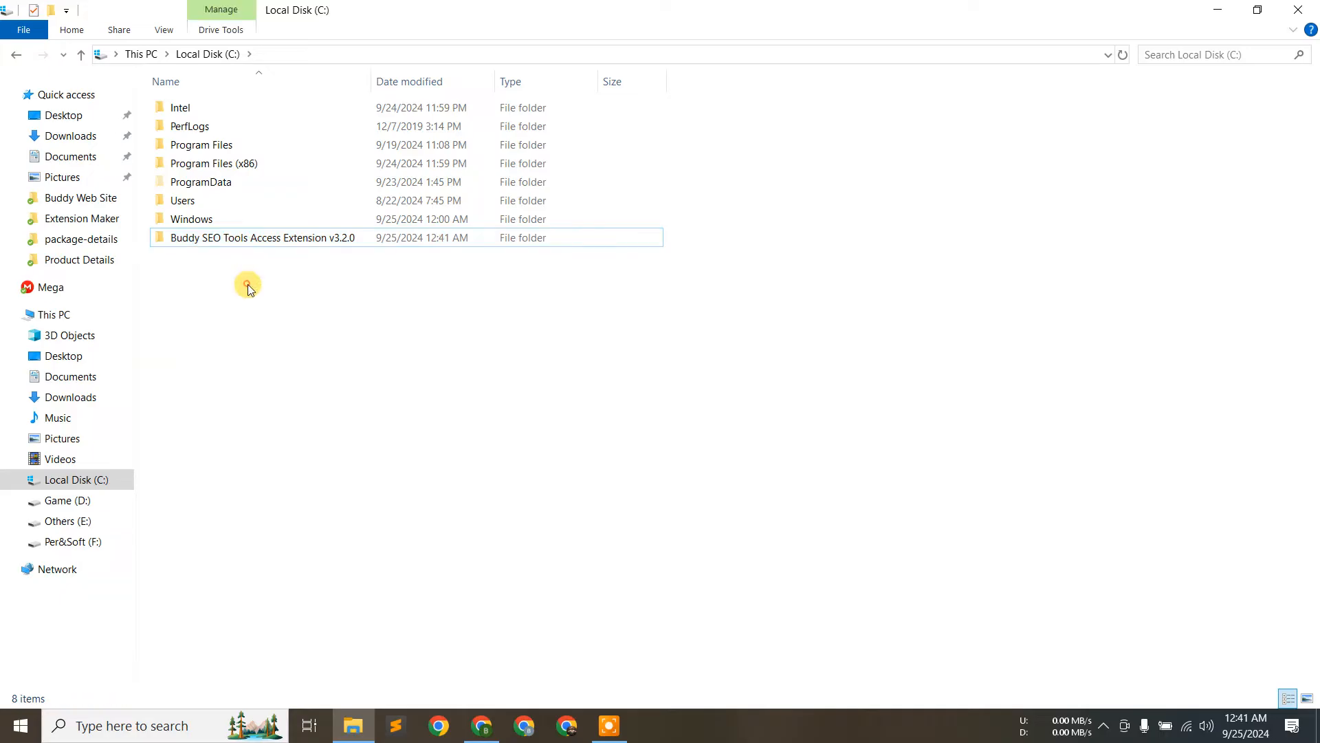
- Switch back to Chrome and open the page for managing extensions
click(482, 725)
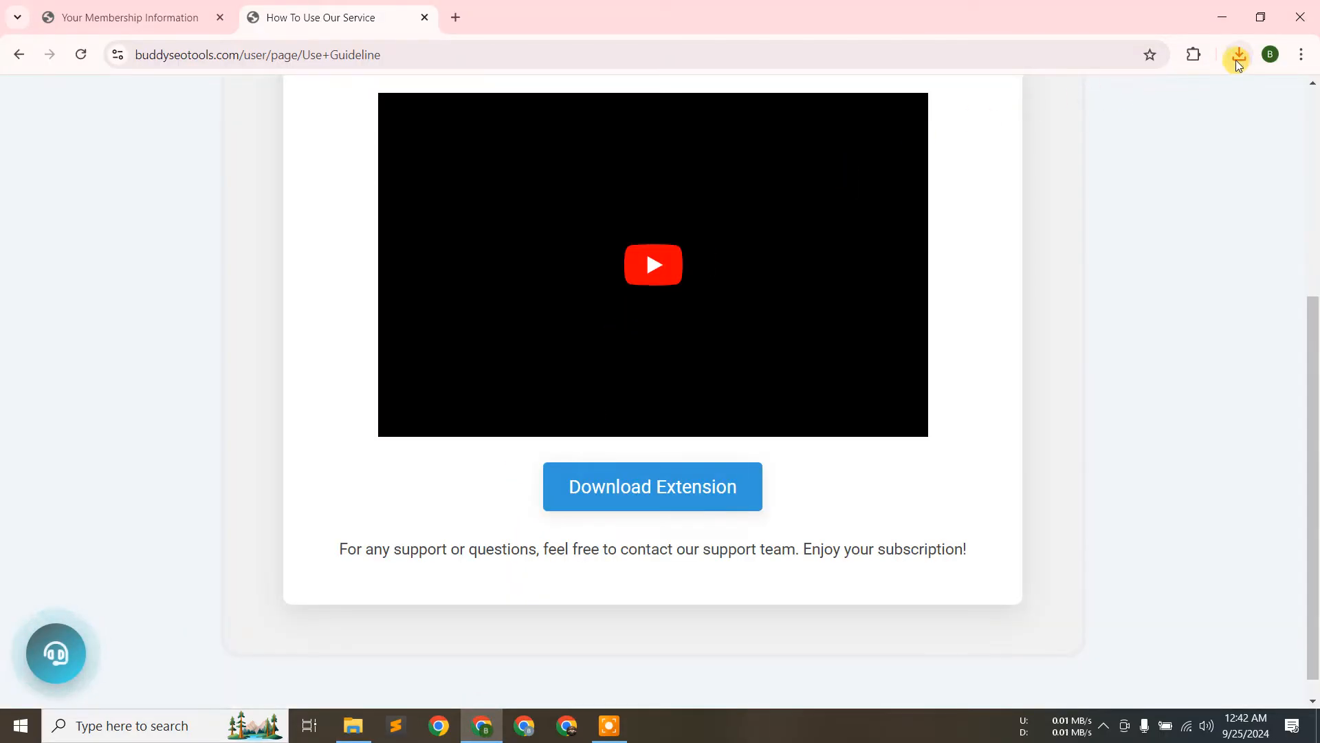
click(1193, 55)
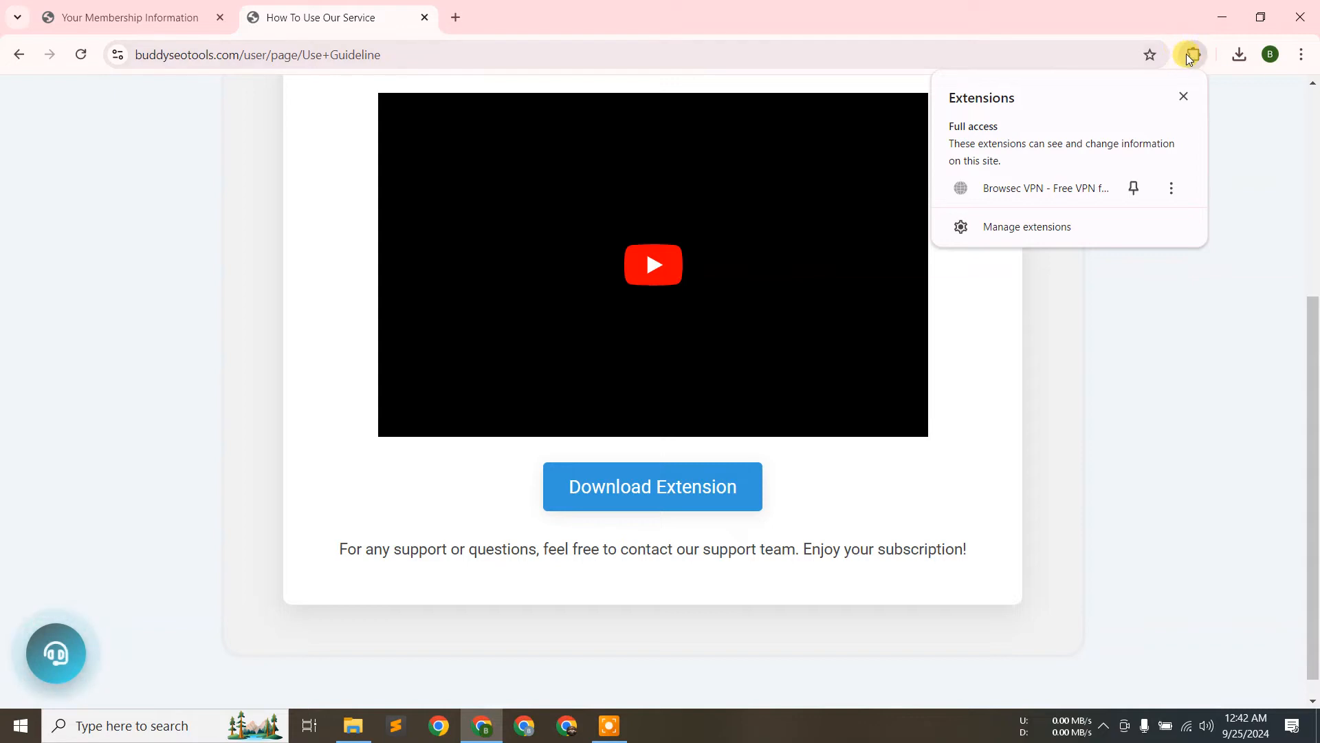
click(1301, 56)
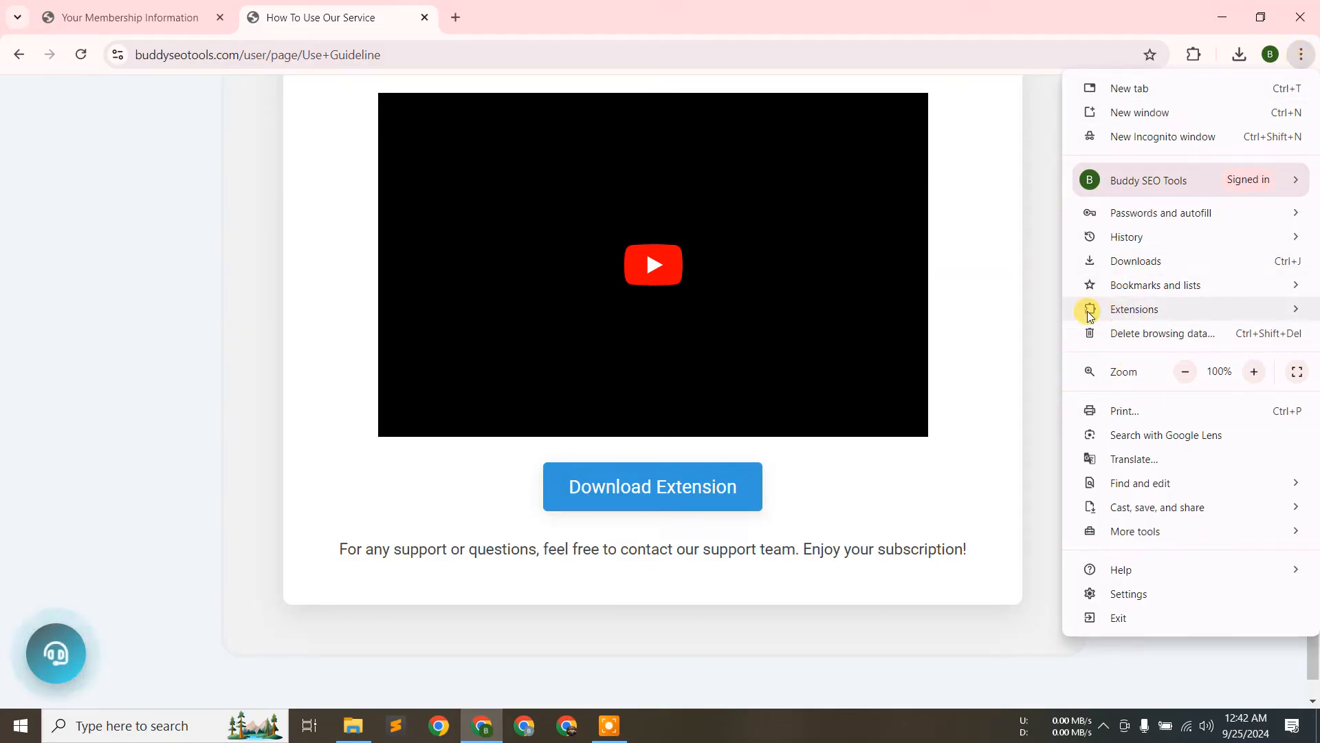
mouse_move(1123, 317)
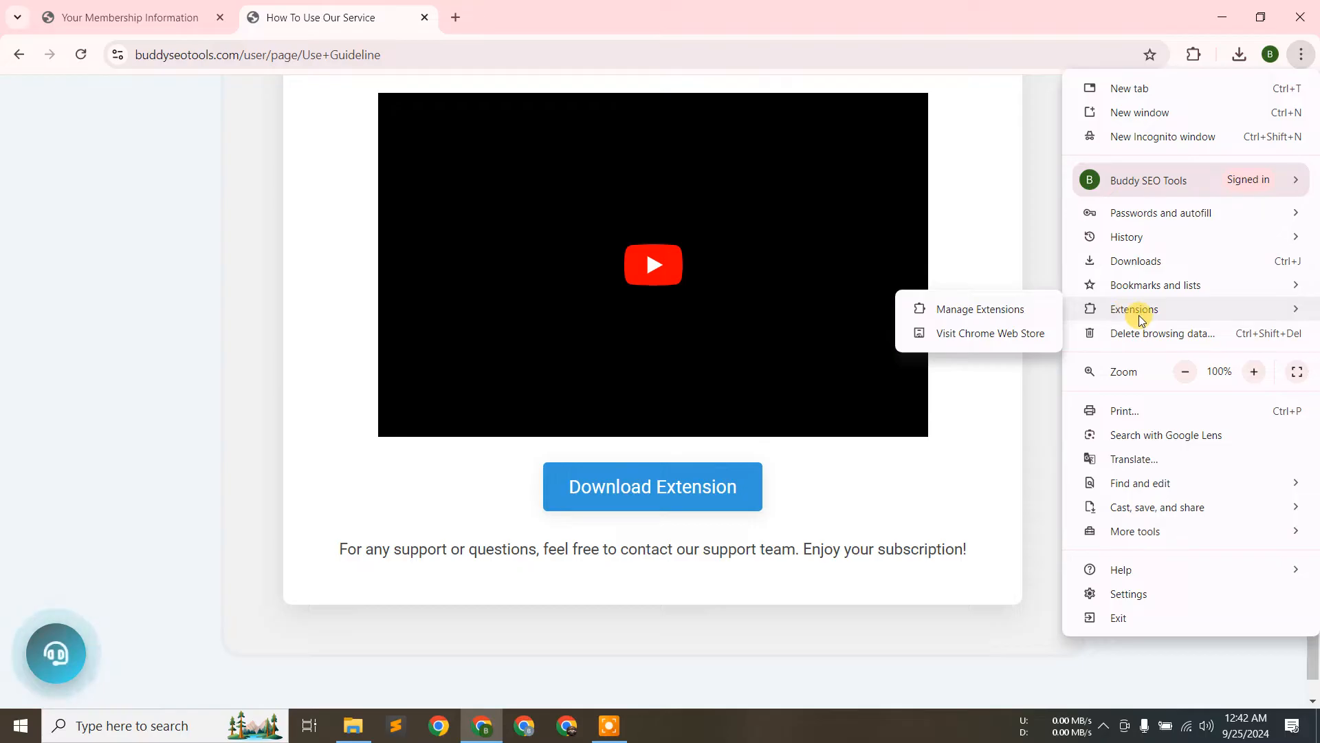
click(953, 315)
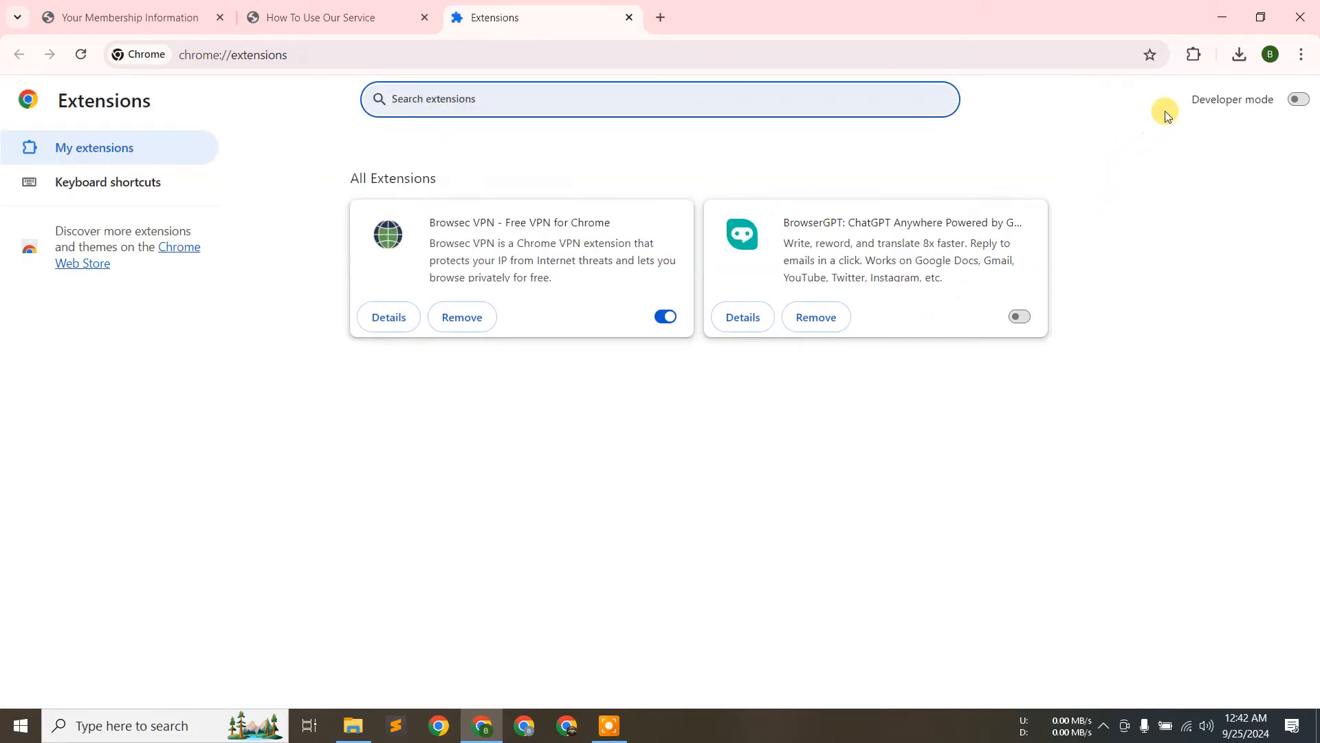
- Turn on Developer mode for the browser extensions
click(1291, 103)
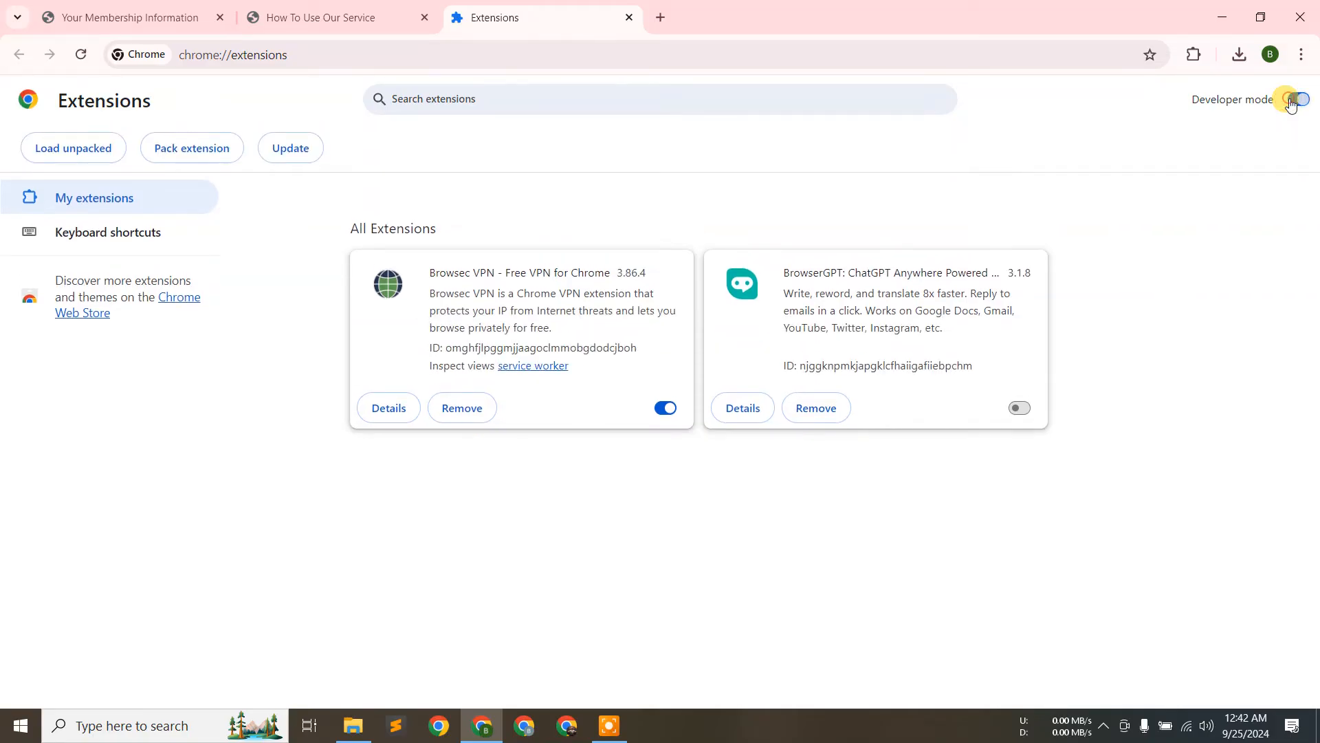
click(1291, 103)
click(1292, 101)
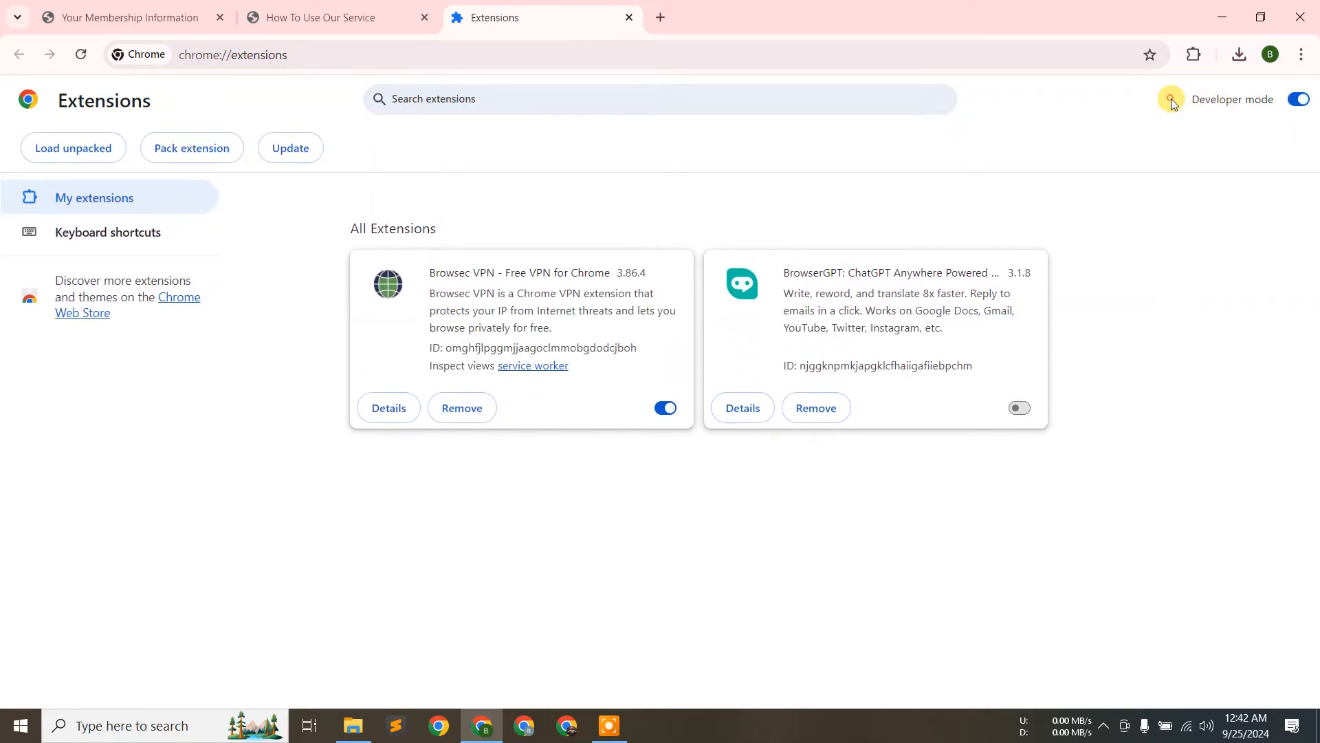
drag(1171, 100, 1278, 102)
click(1279, 102)
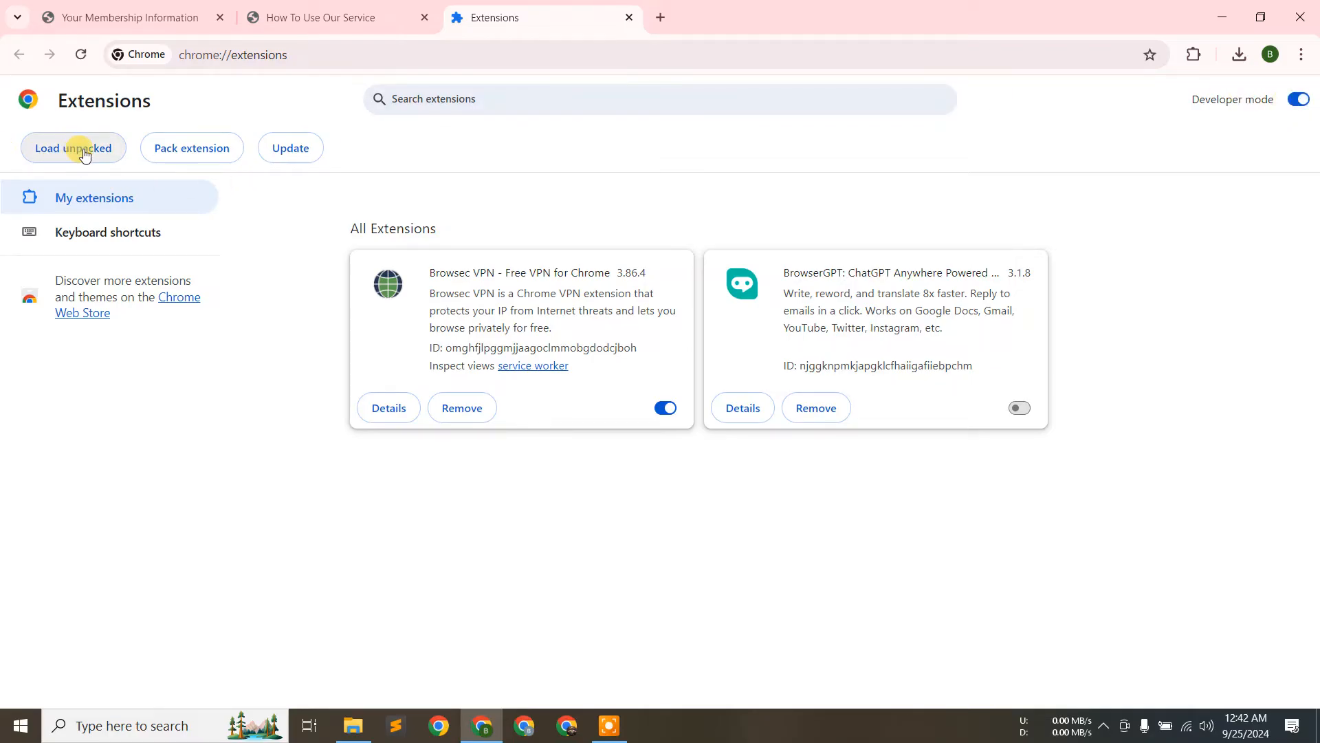
- Load the unpacked extension from the Buddy SEO Tools Access Extension v3.2.0 folder on Local Disk (C:)
click(83, 151)
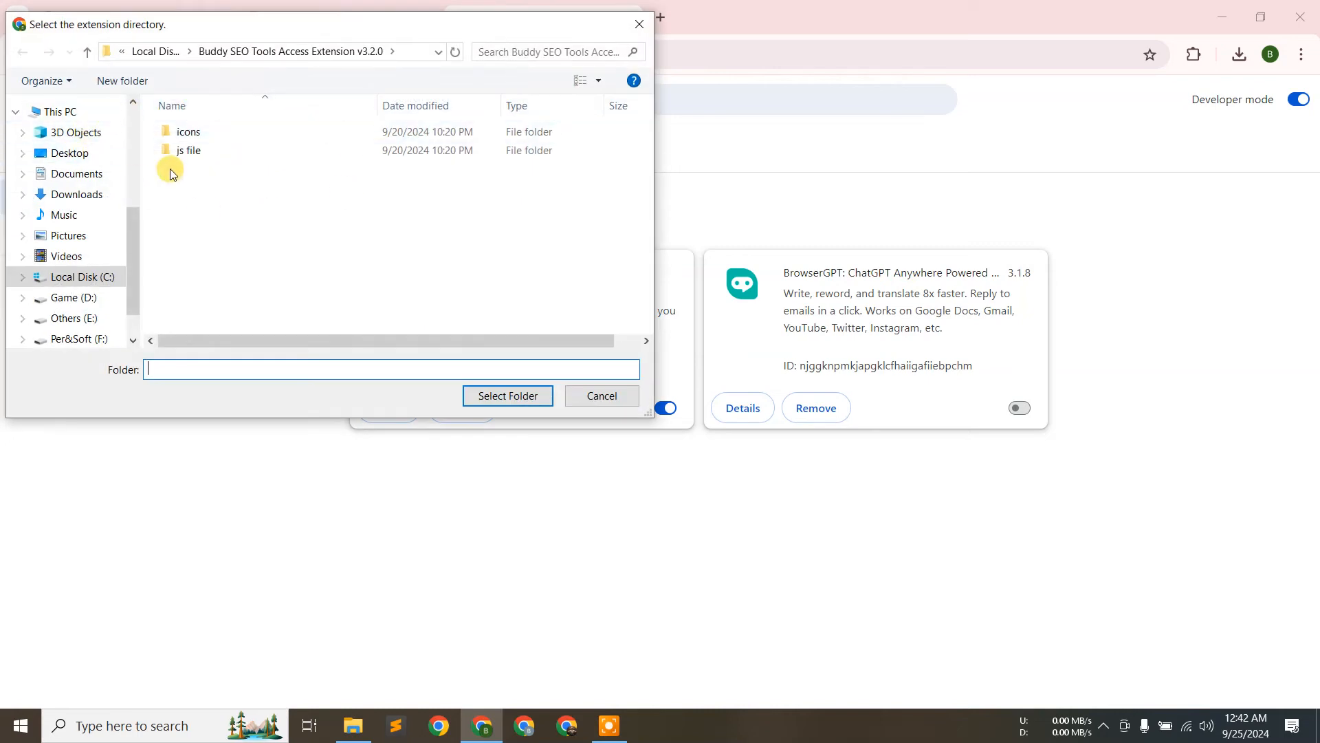
click(77, 151)
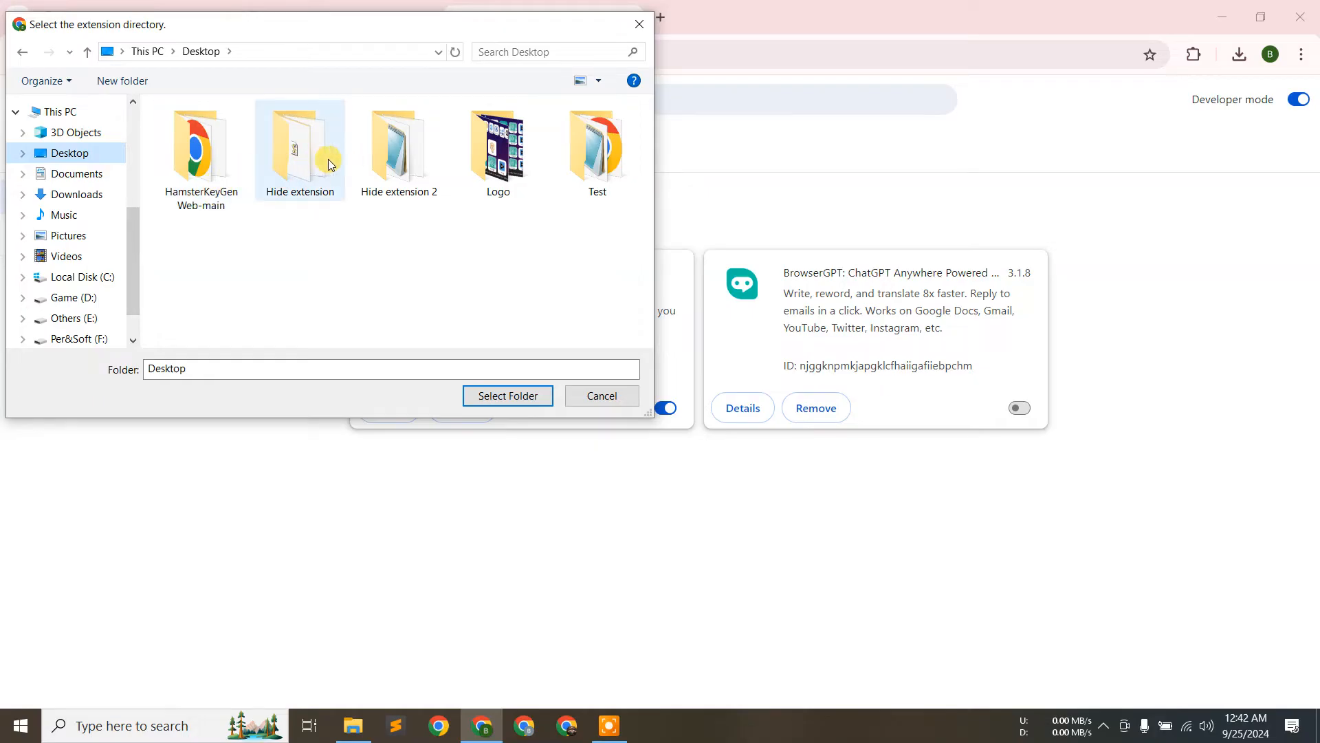
scroll(67, 251, down, 1)
click(67, 251)
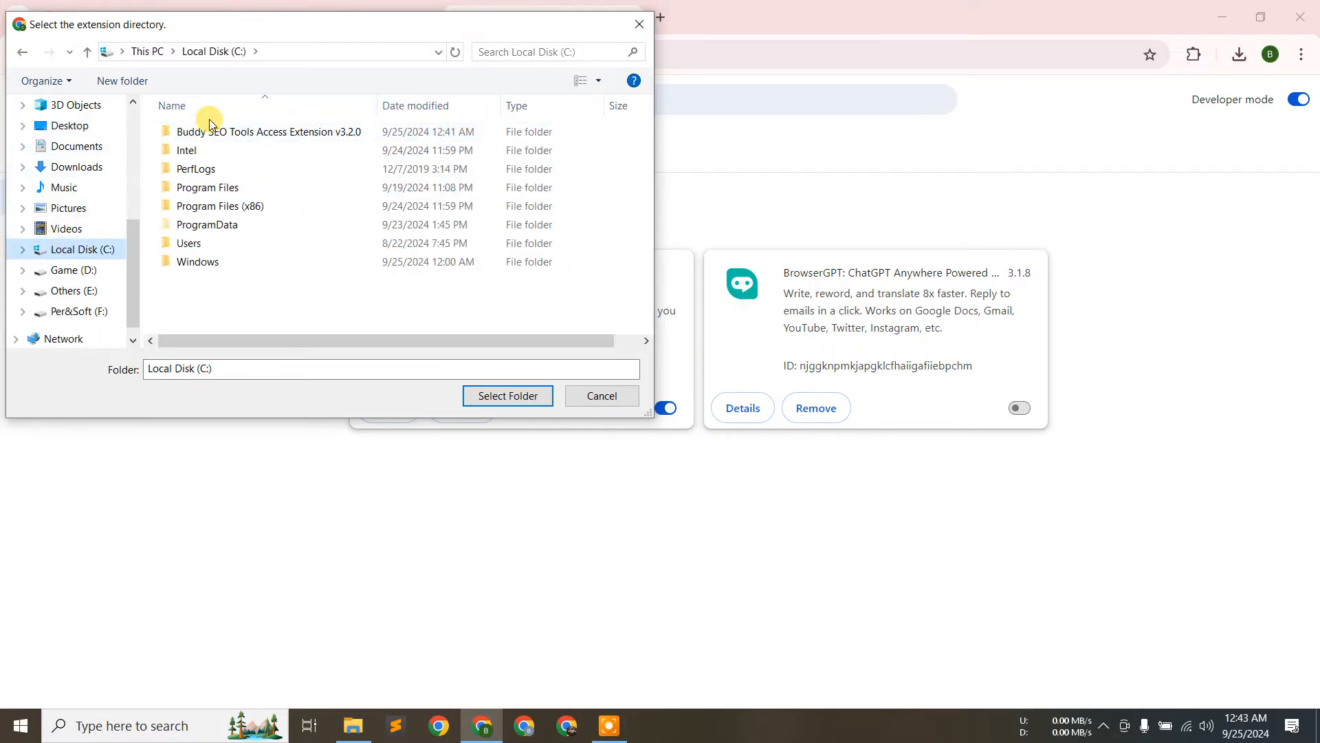
click(313, 134)
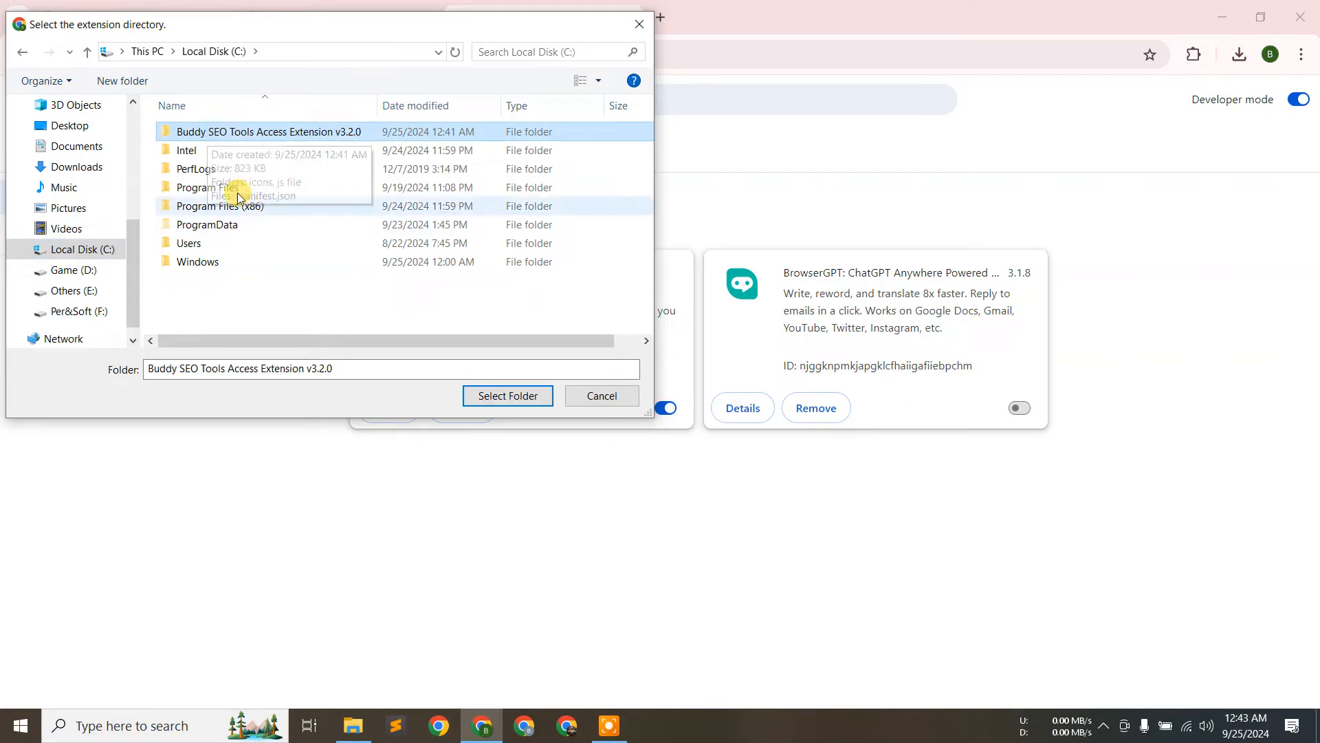
click(487, 399)
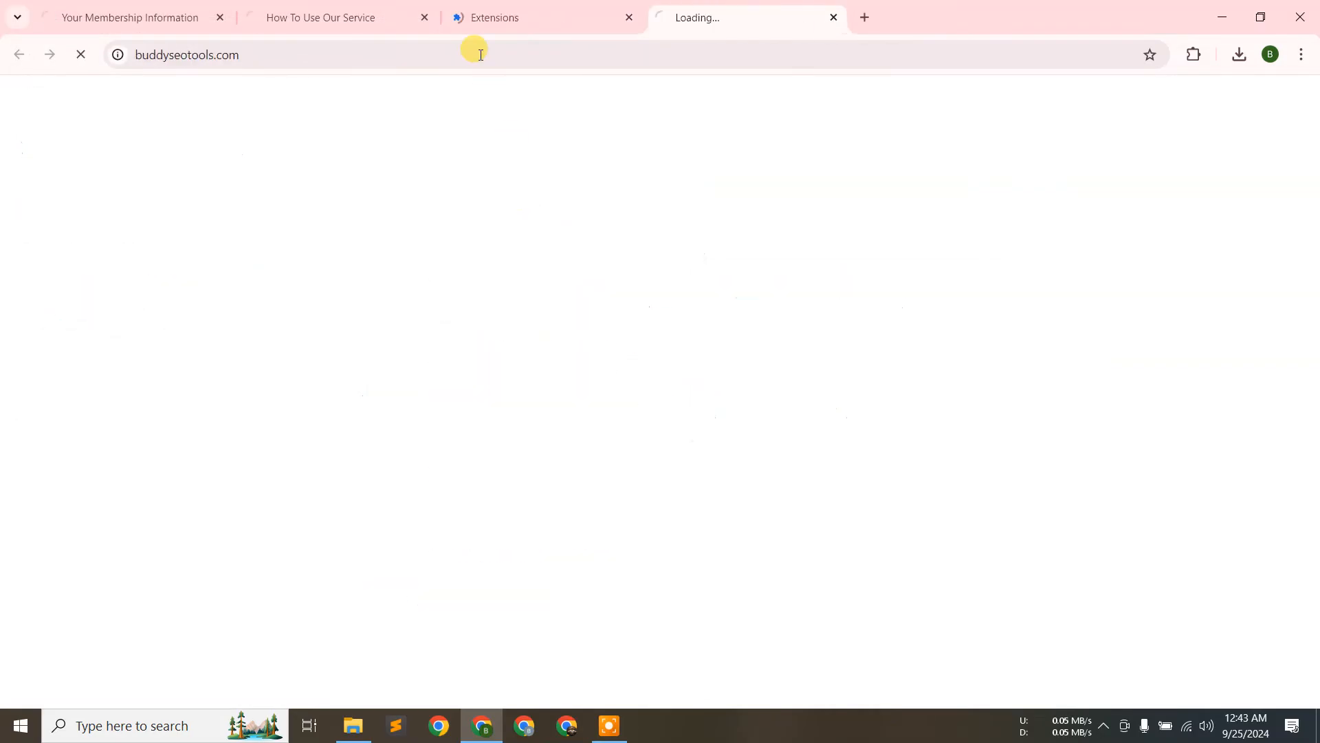
- Close every tab except the membership page and return to its active resources list
click(423, 29)
click(425, 19)
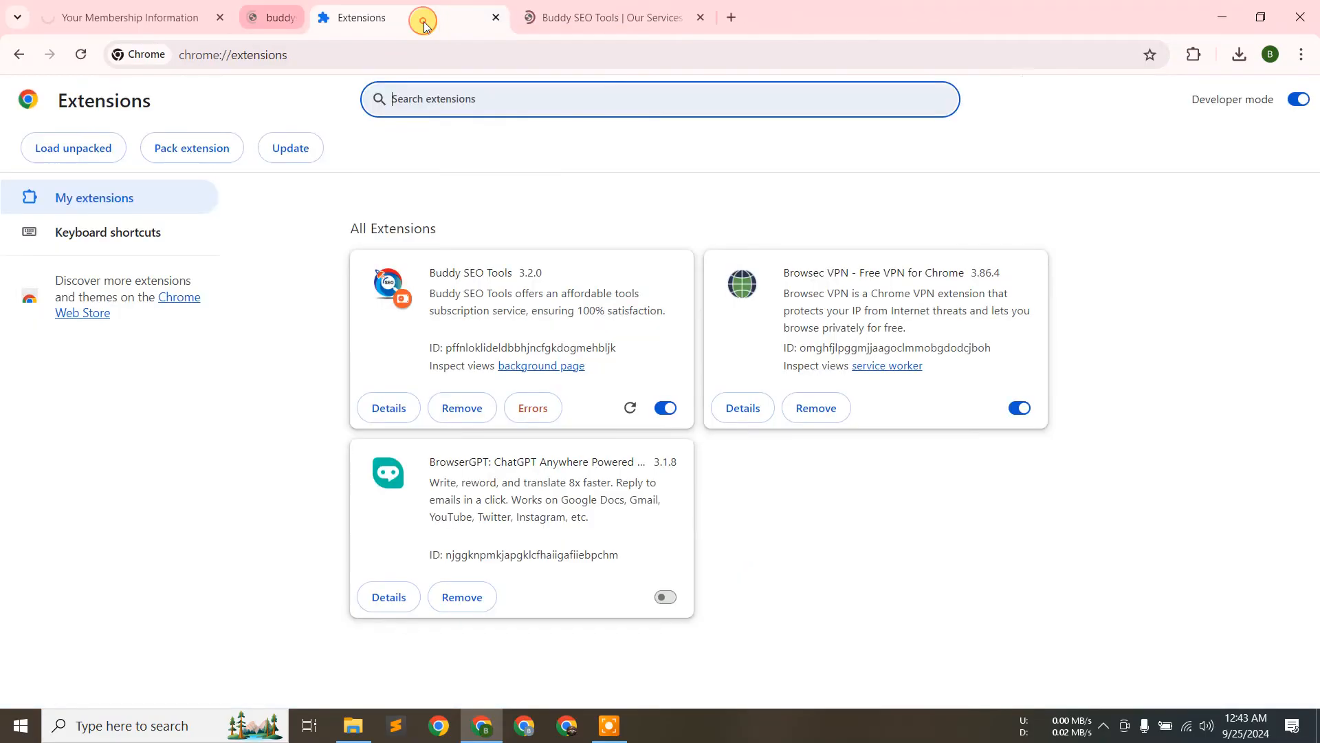
click(424, 18)
click(424, 19)
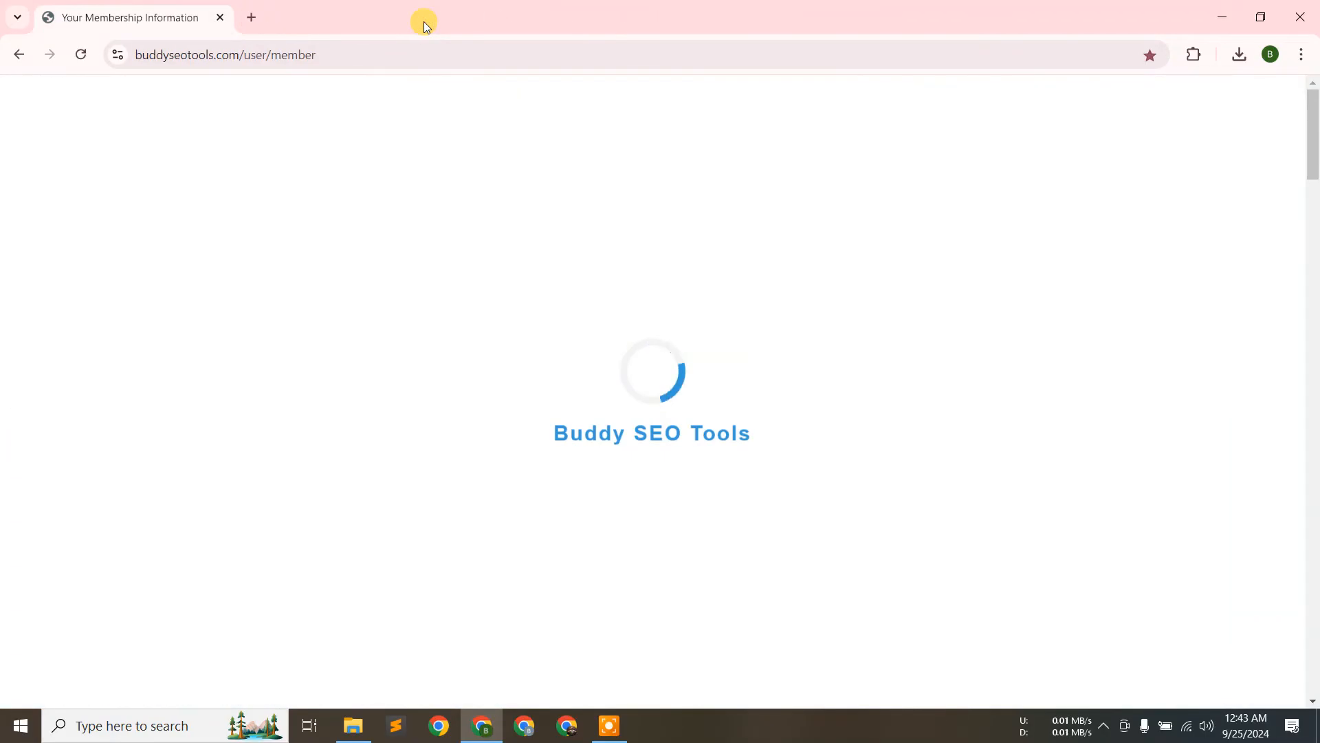
scroll(374, 259, down, 5)
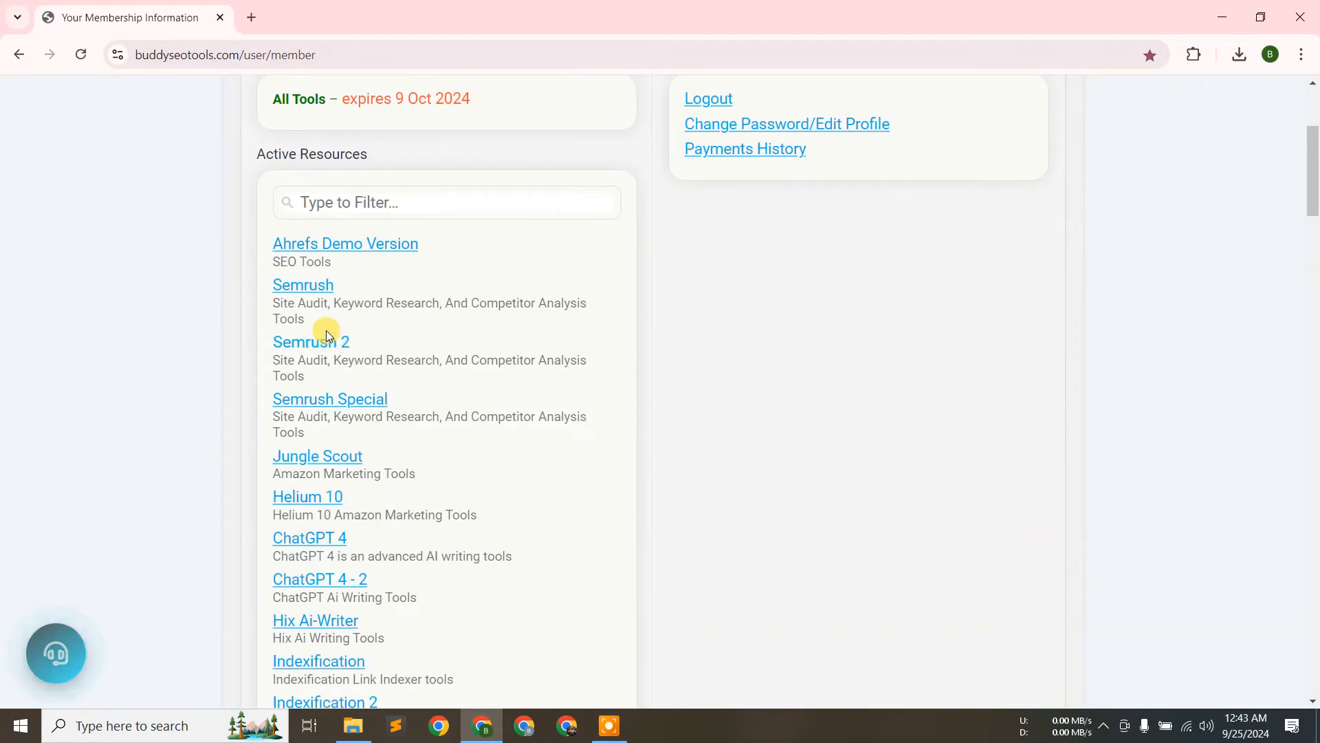
- Open the Semrush 2 resource and launch Semrush through its second access link
scroll(309, 317, up, 2)
scroll(306, 311, down, 2)
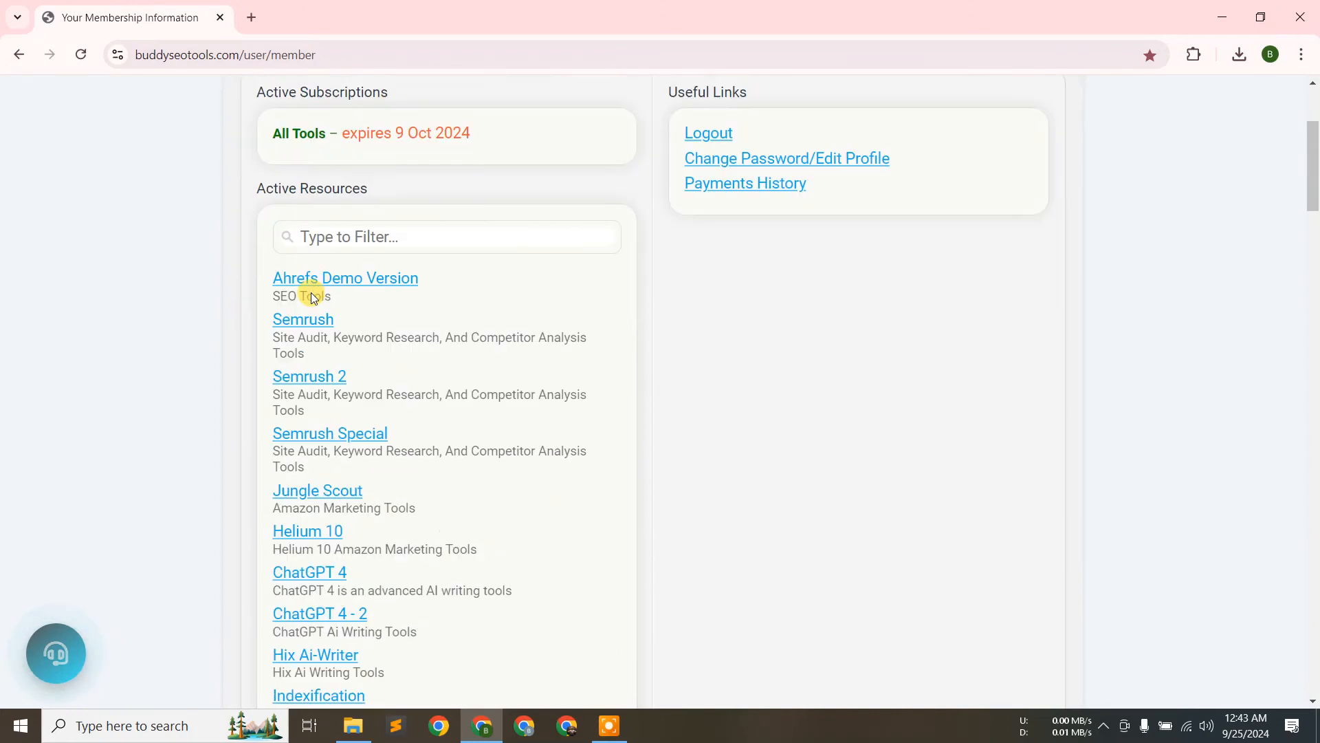
click(319, 339)
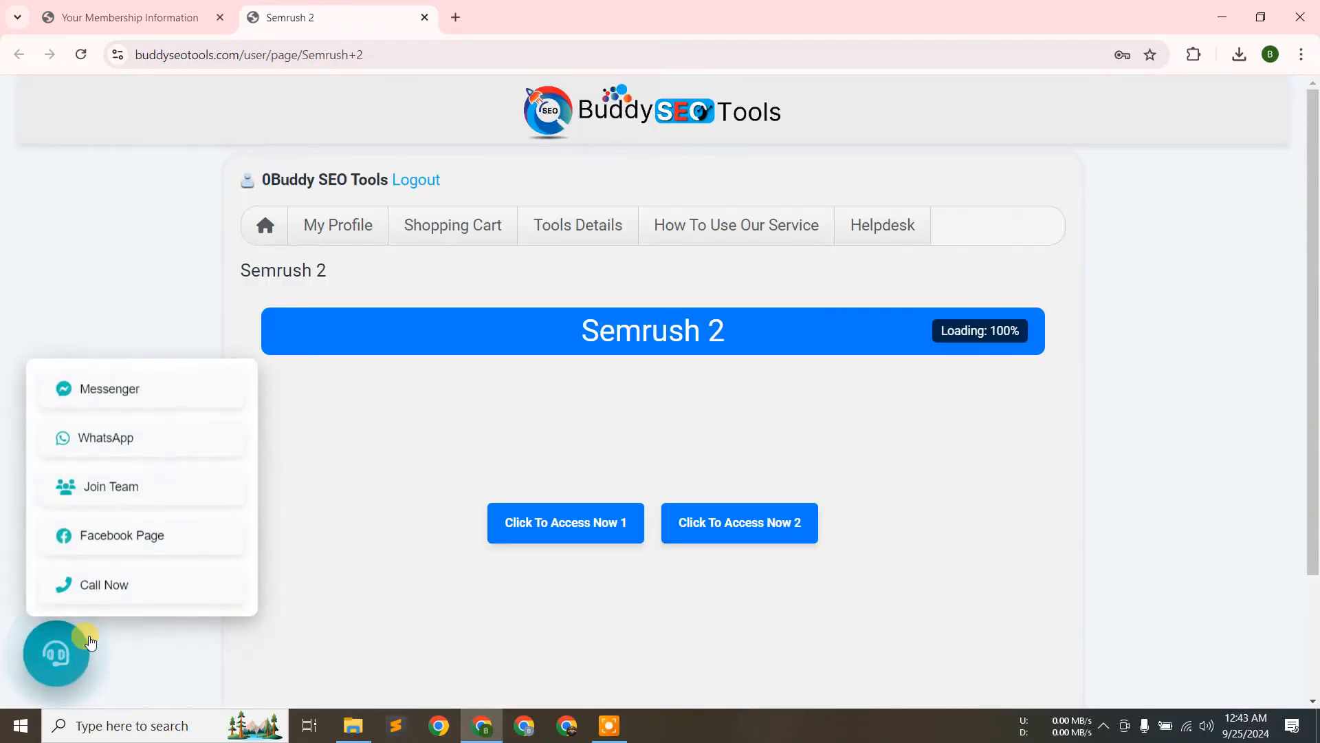
click(718, 524)
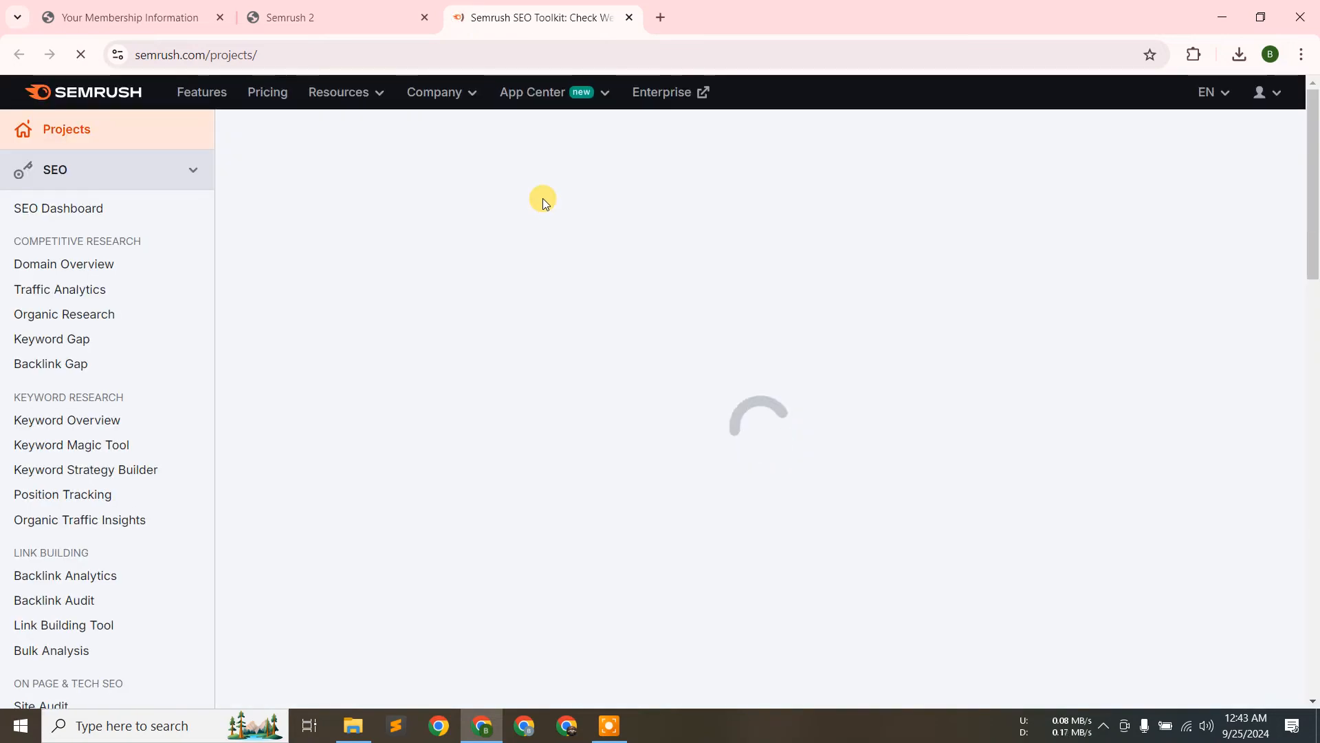
- Open Semrush's Plans & Pricing page, and close the Semrush tabs to return to the membership page
scroll(97, 309, down, 3)
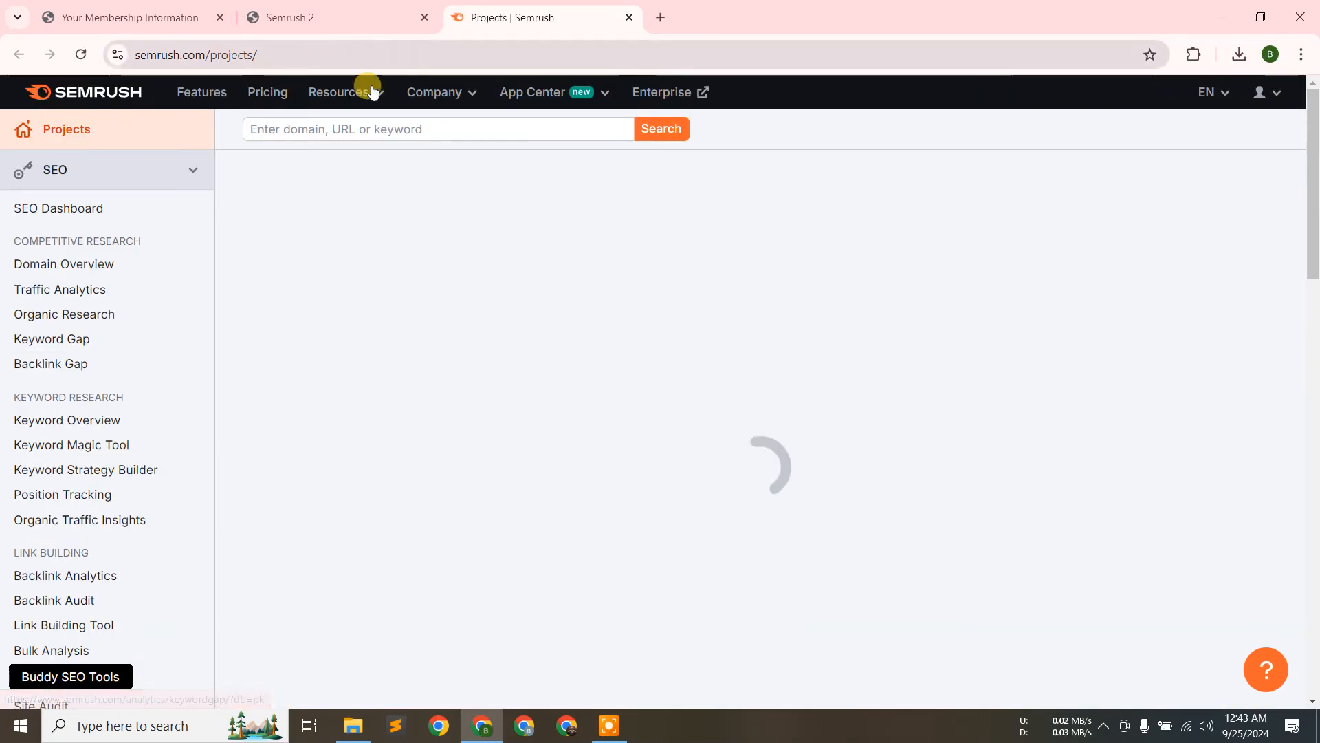
click(274, 97)
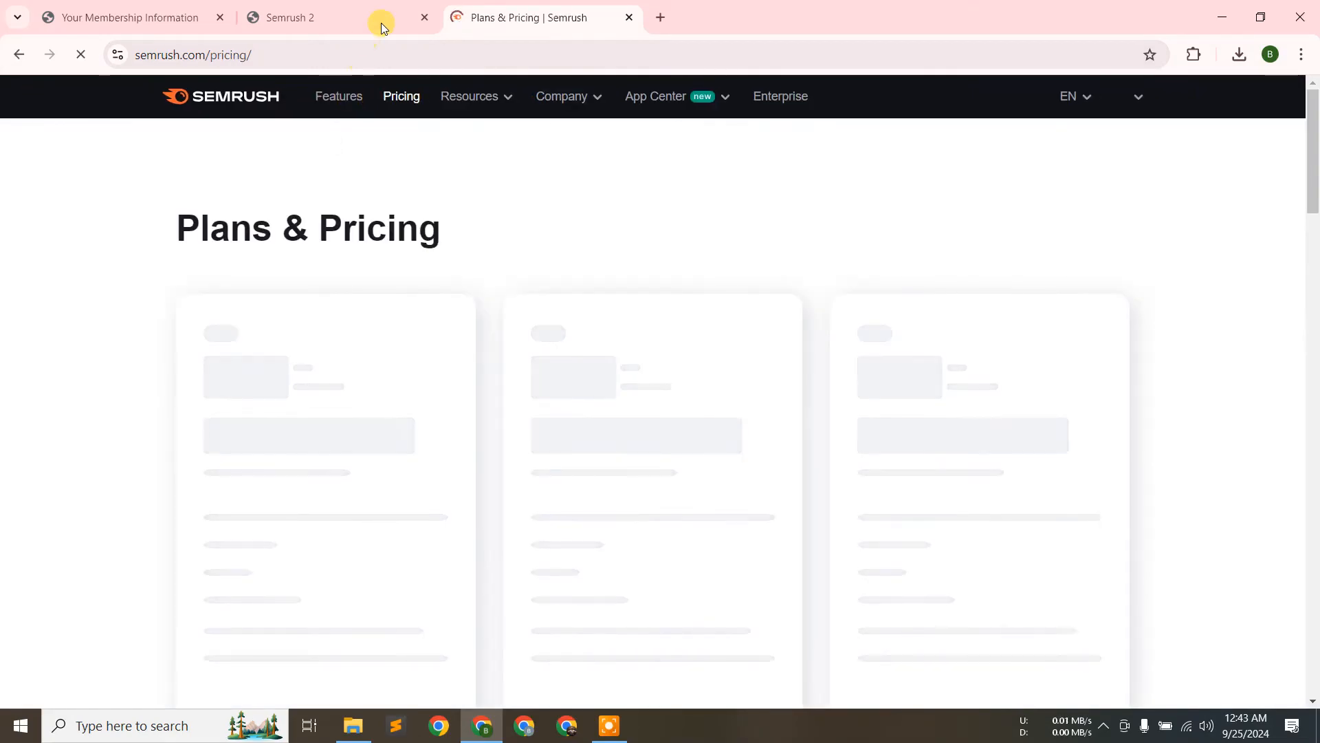
click(423, 17)
- Filter the active resources by "vid" and open the Vidiq resource
click(328, 209)
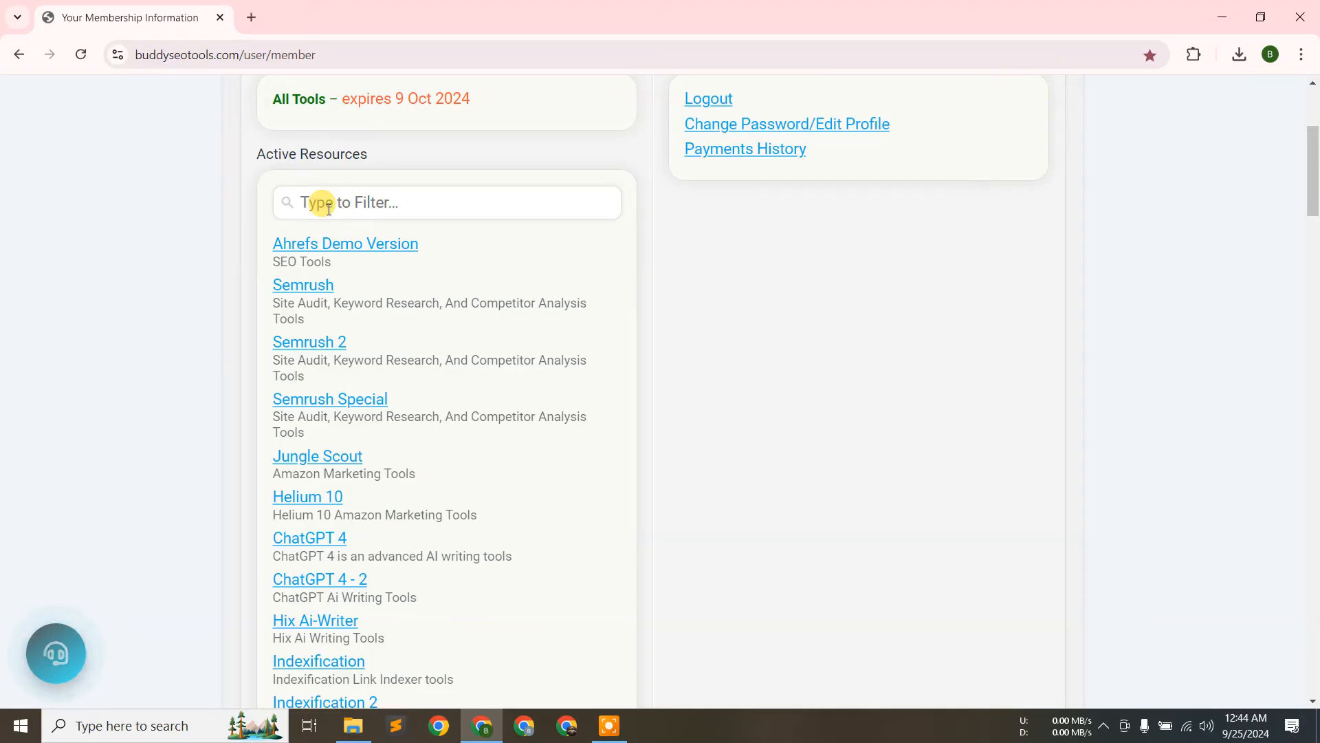
text(vid)
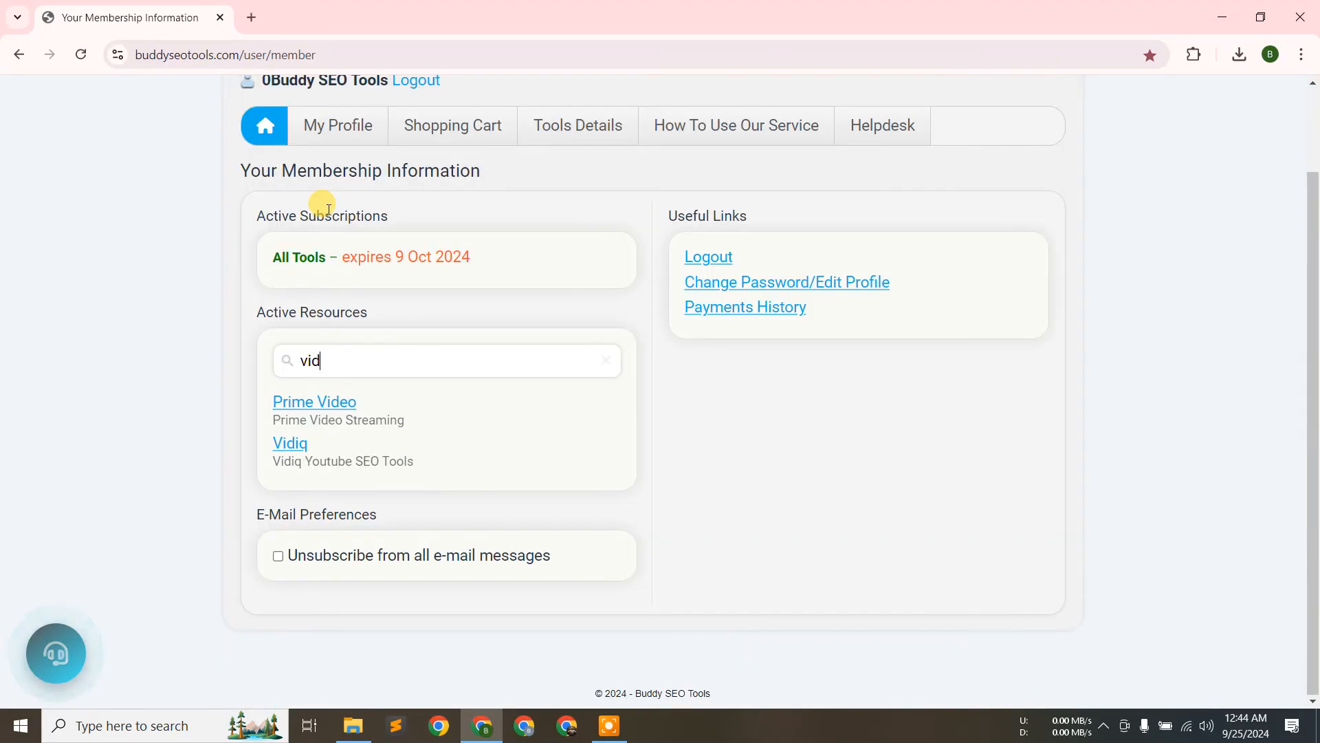
click(295, 443)
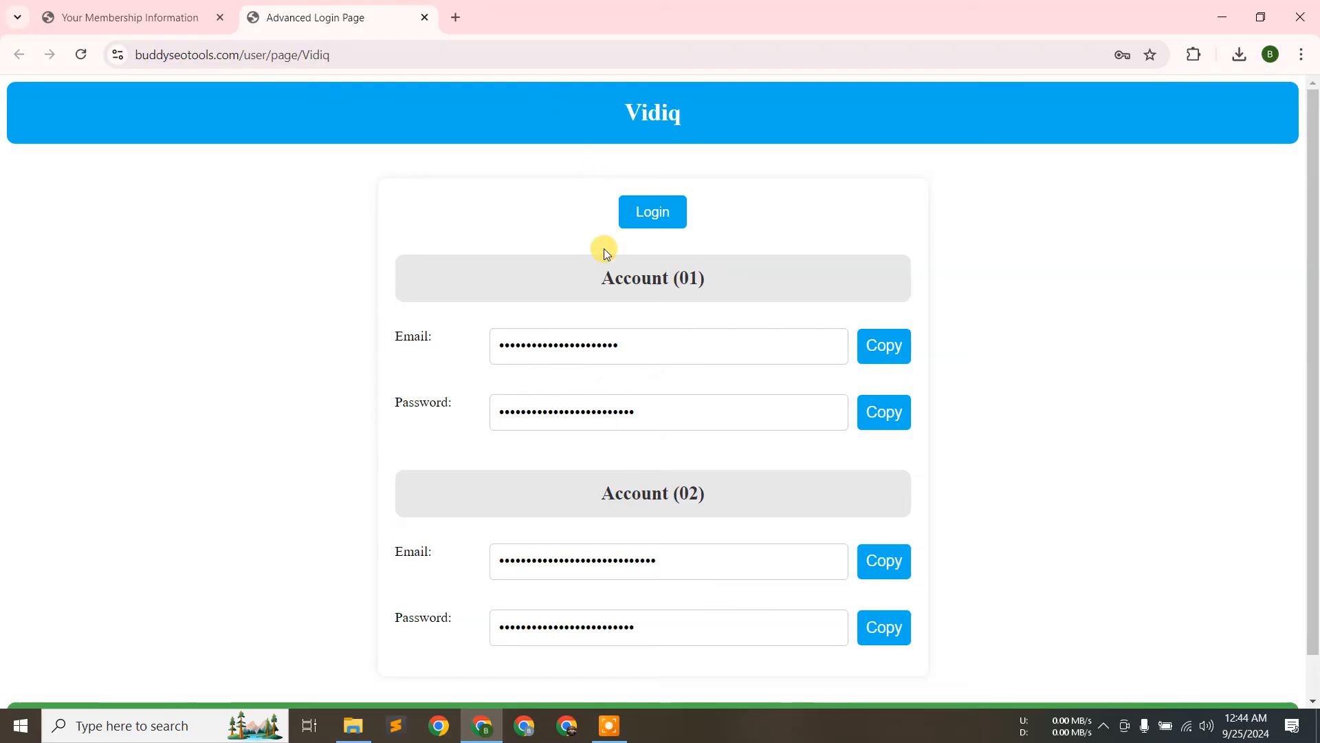
- Look over the Account (01) credential fields and open the vidIQ login page from the Vidiq resource
scroll(595, 257, down, 1)
scroll(481, 303, up, 1)
drag(520, 350, 587, 349)
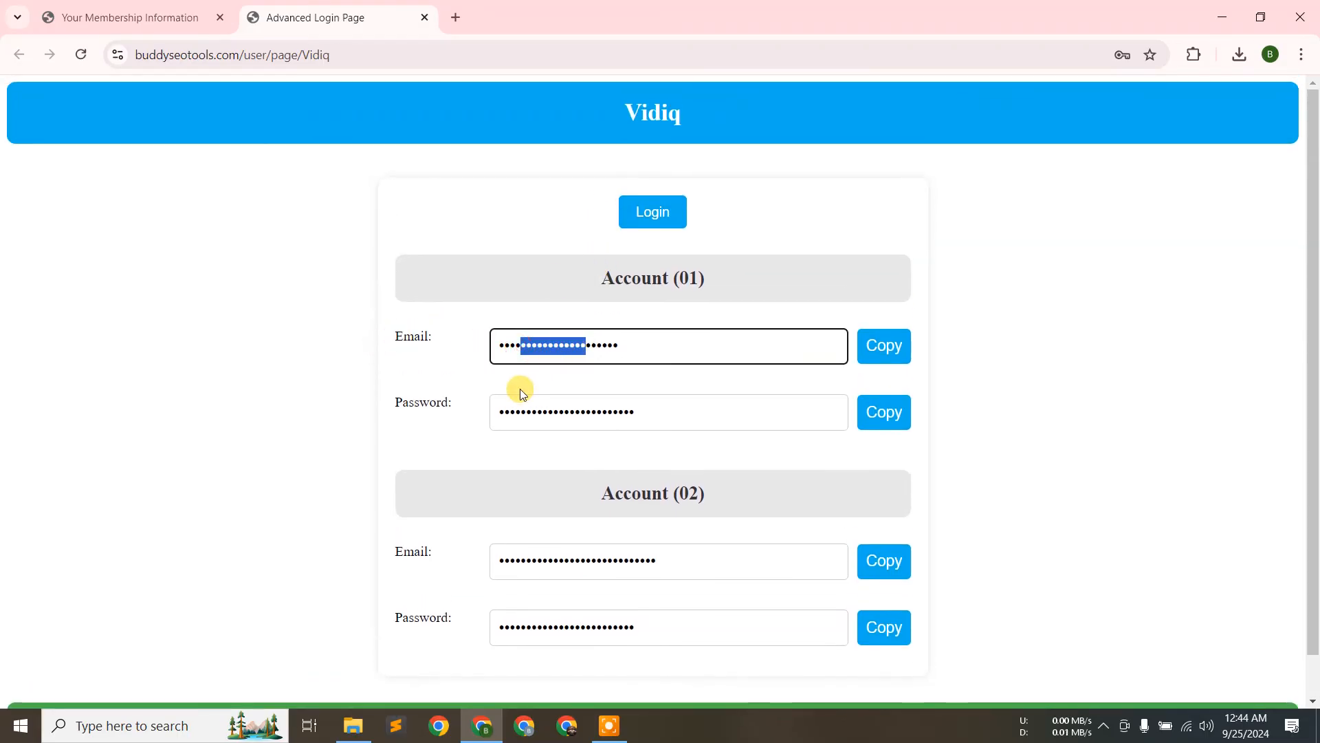
drag(518, 399, 590, 411)
click(565, 264)
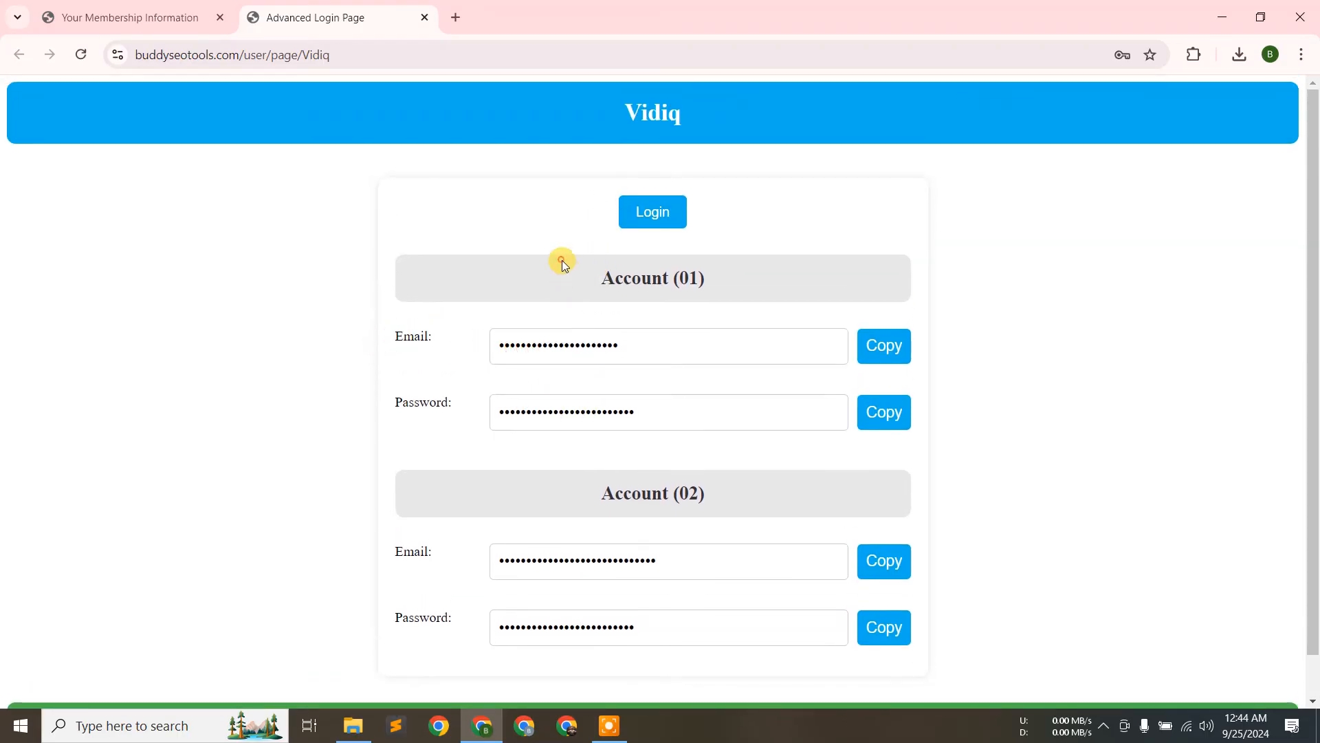
click(673, 216)
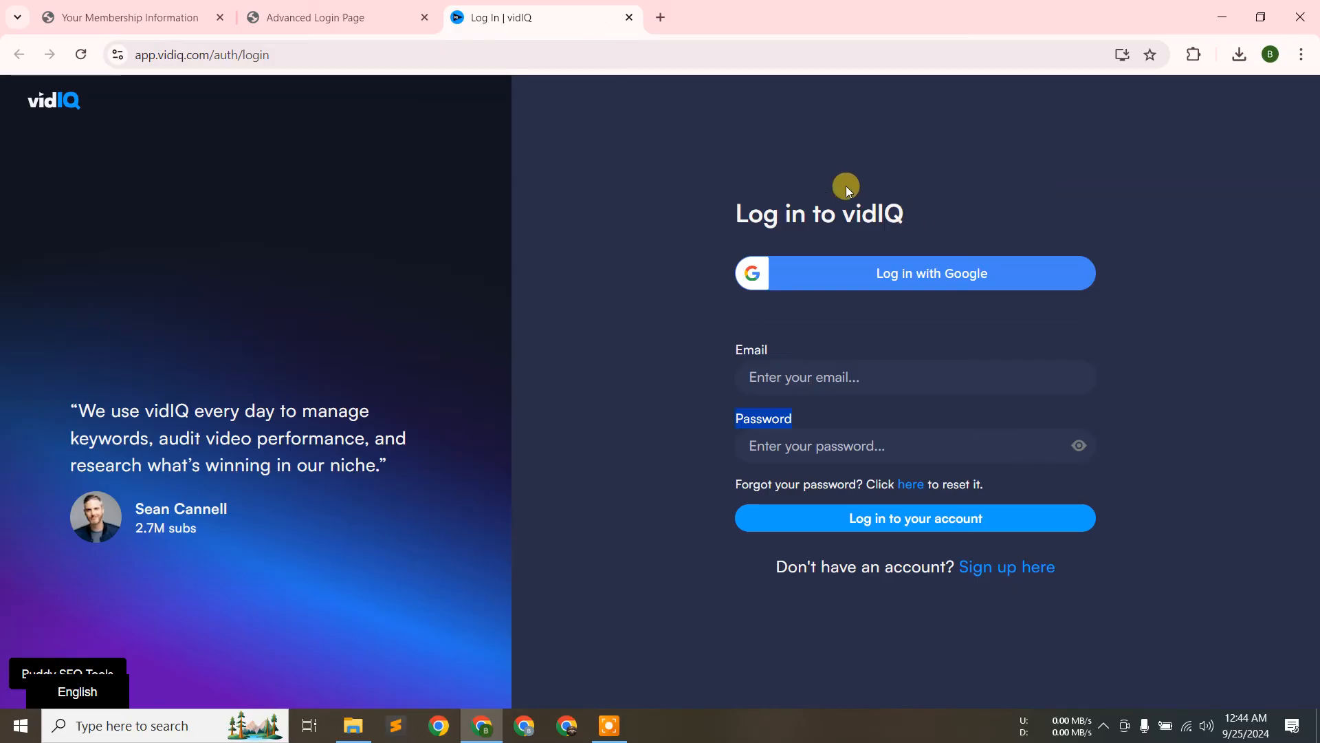
- Copy the Account (01) email from the Vidiq resource into the vidIQ login form's email field
click(383, 6)
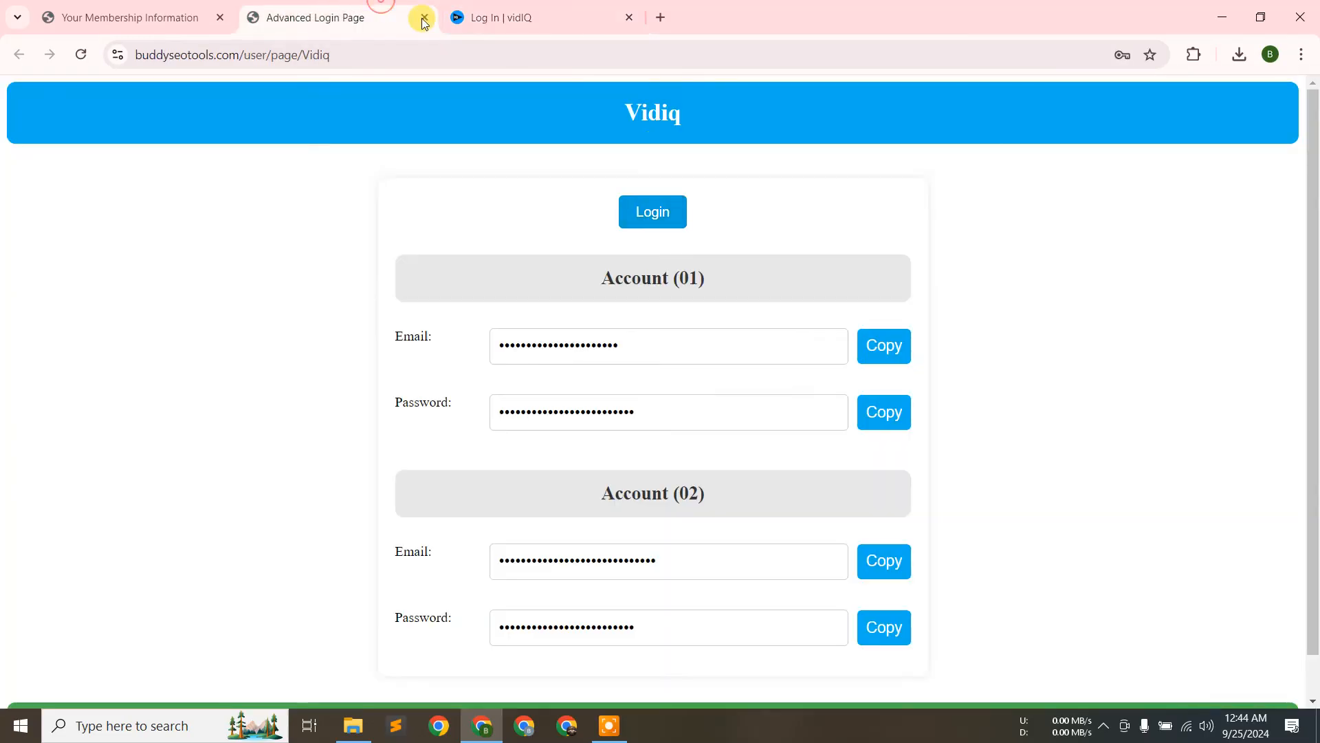
click(878, 345)
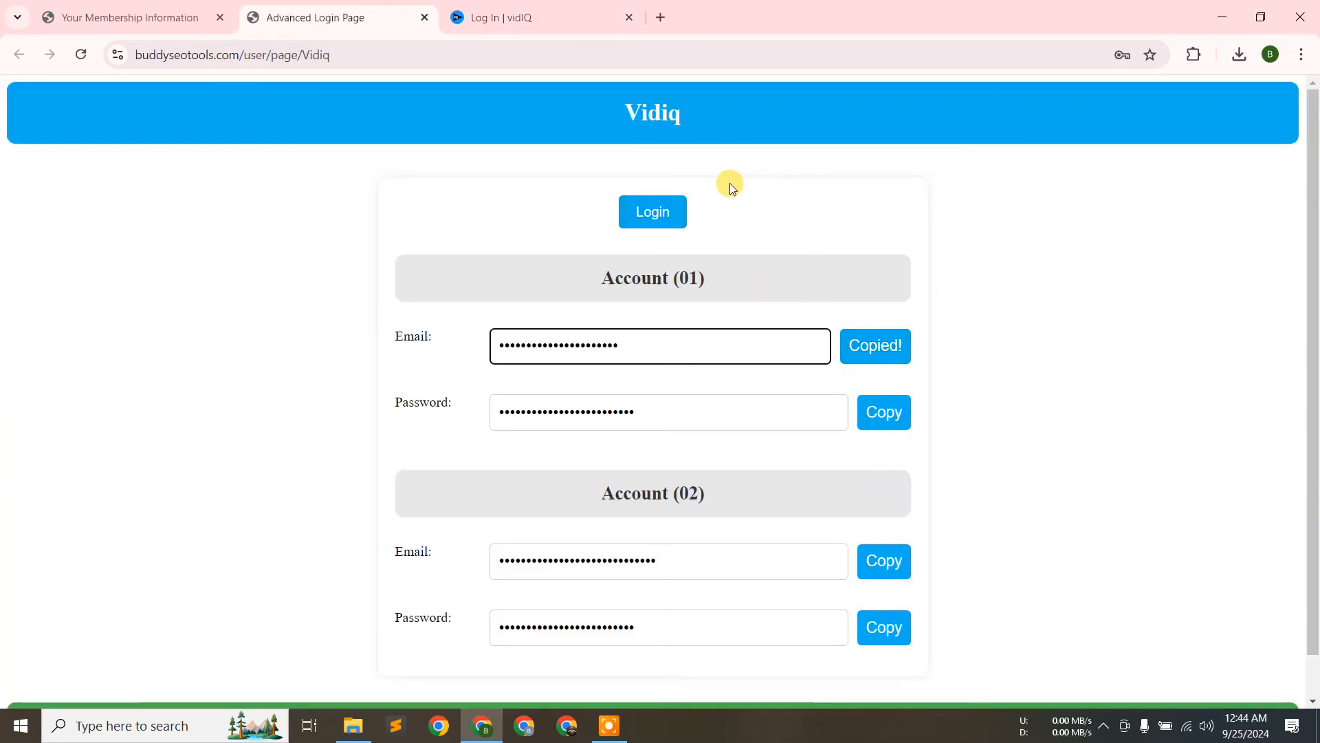
click(554, 19)
click(798, 377)
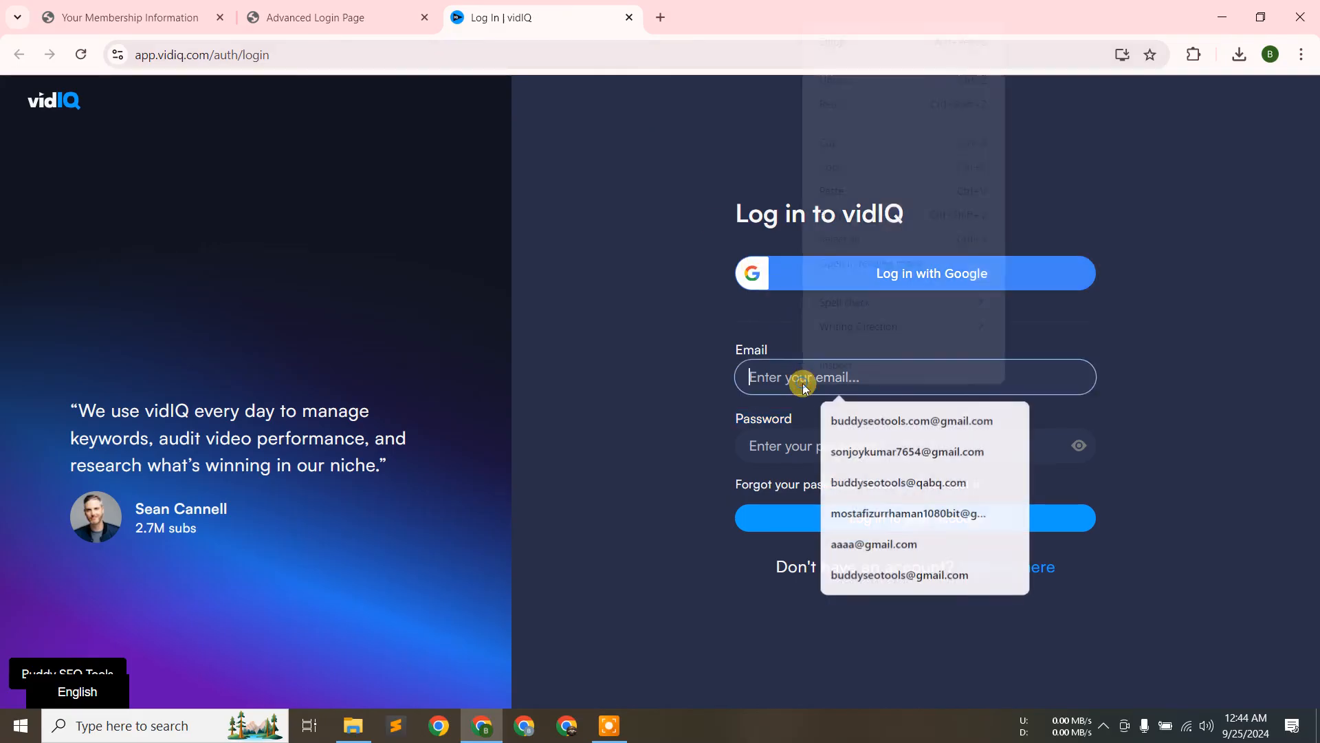
right_click(802, 380)
click(844, 190)
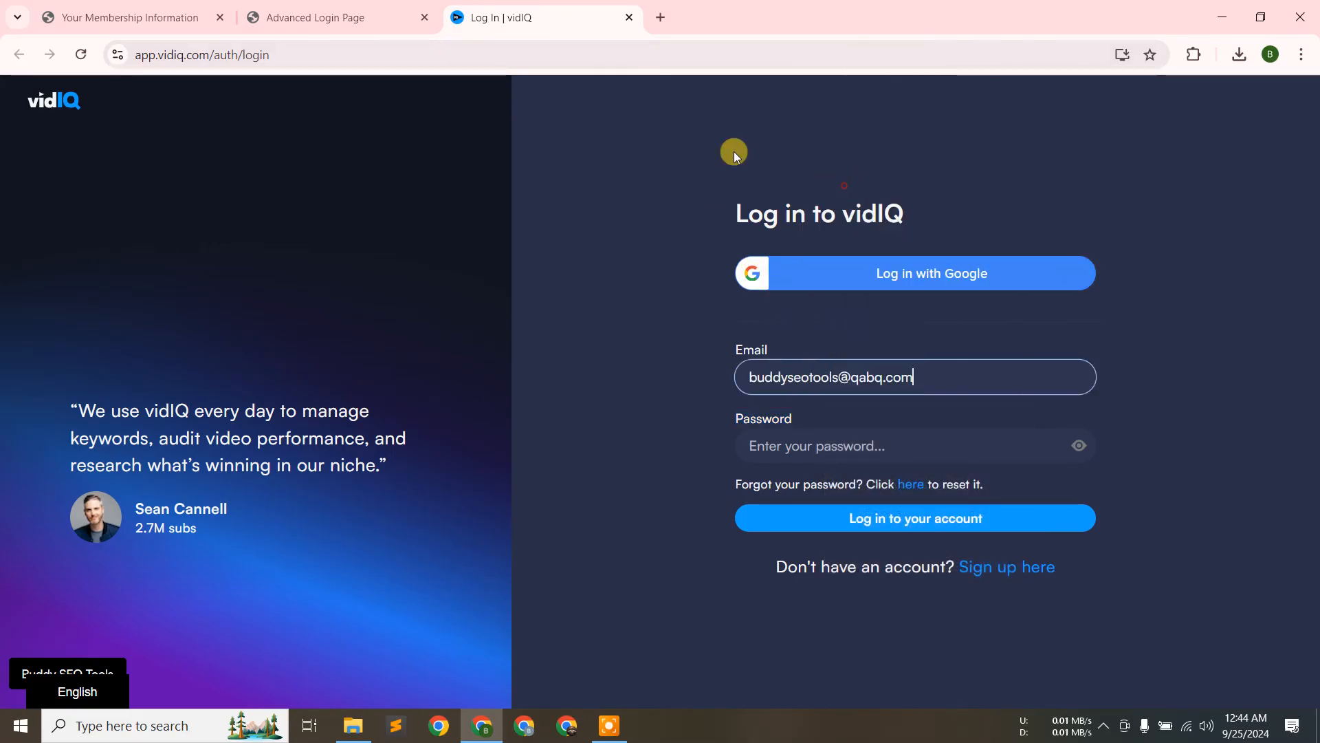
- Copy the Account (01) password into the vidIQ login form's password field and log in to the account
click(399, 8)
click(879, 411)
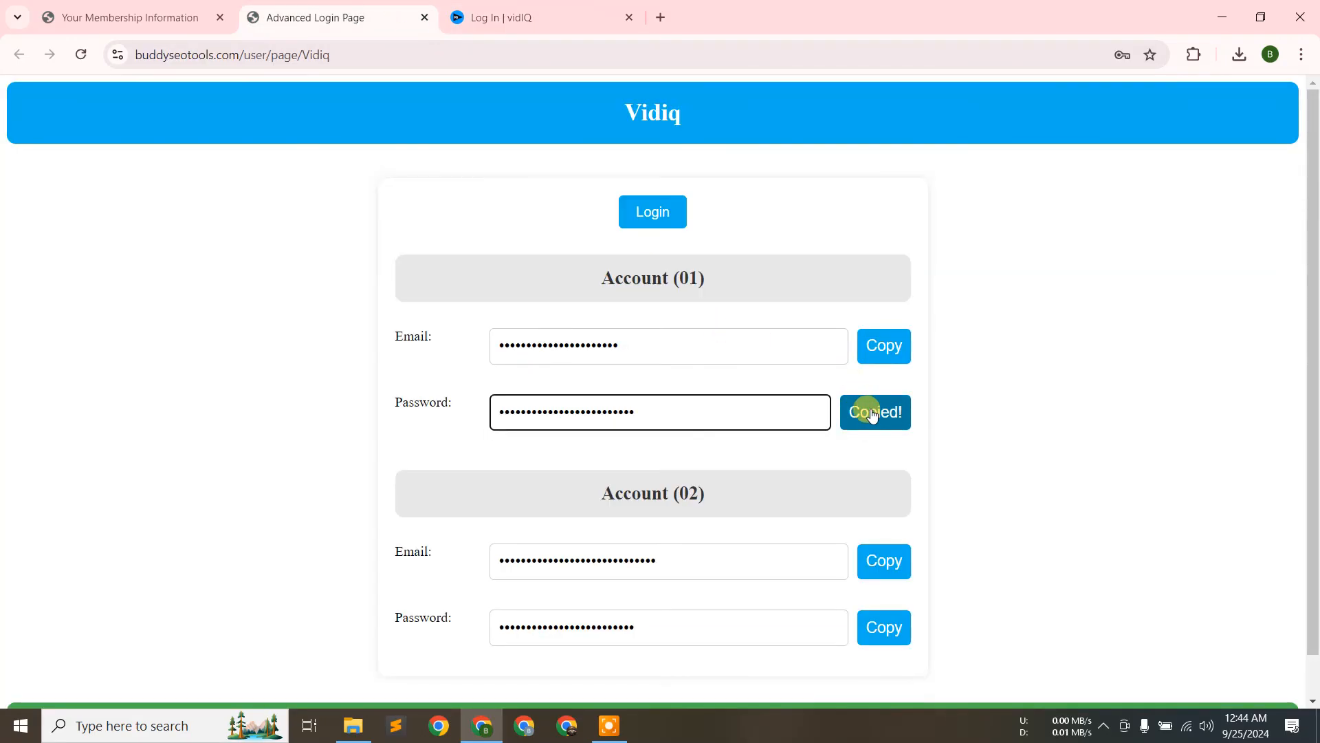
click(595, 18)
click(882, 440)
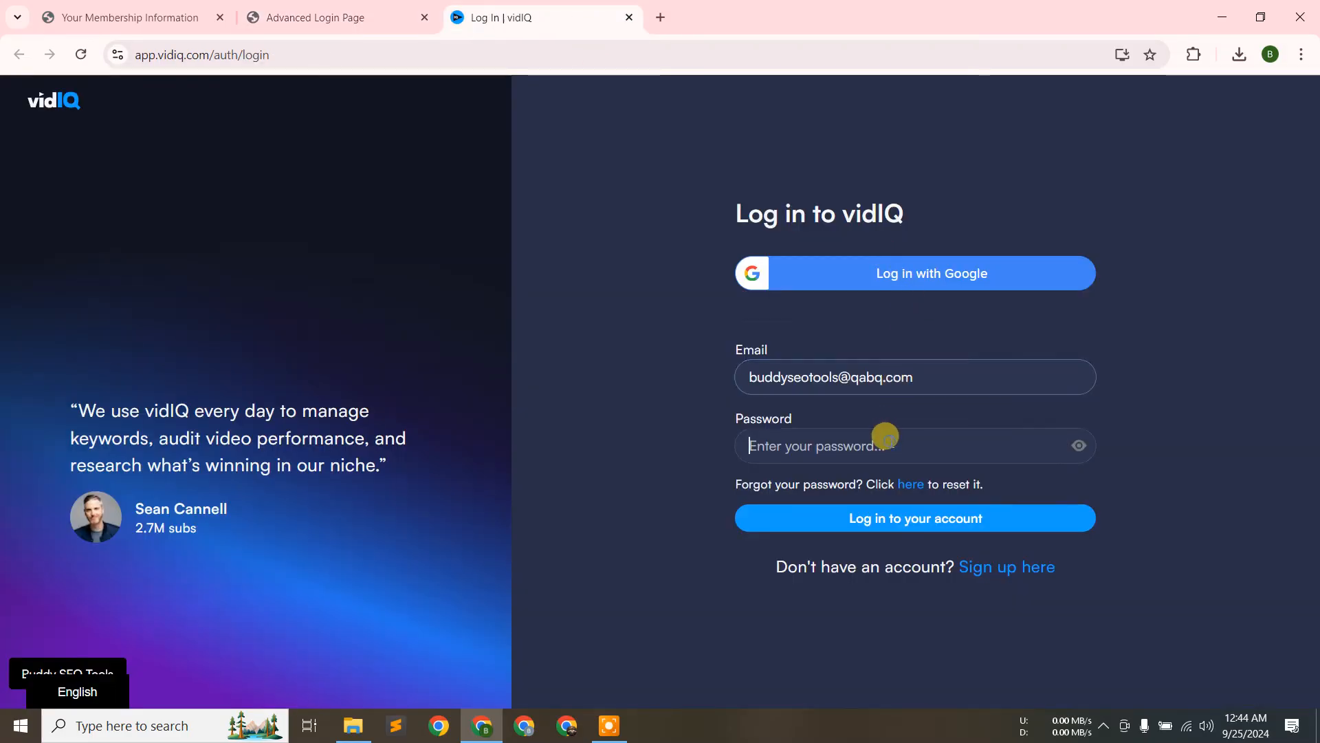
right_click(887, 440)
click(918, 251)
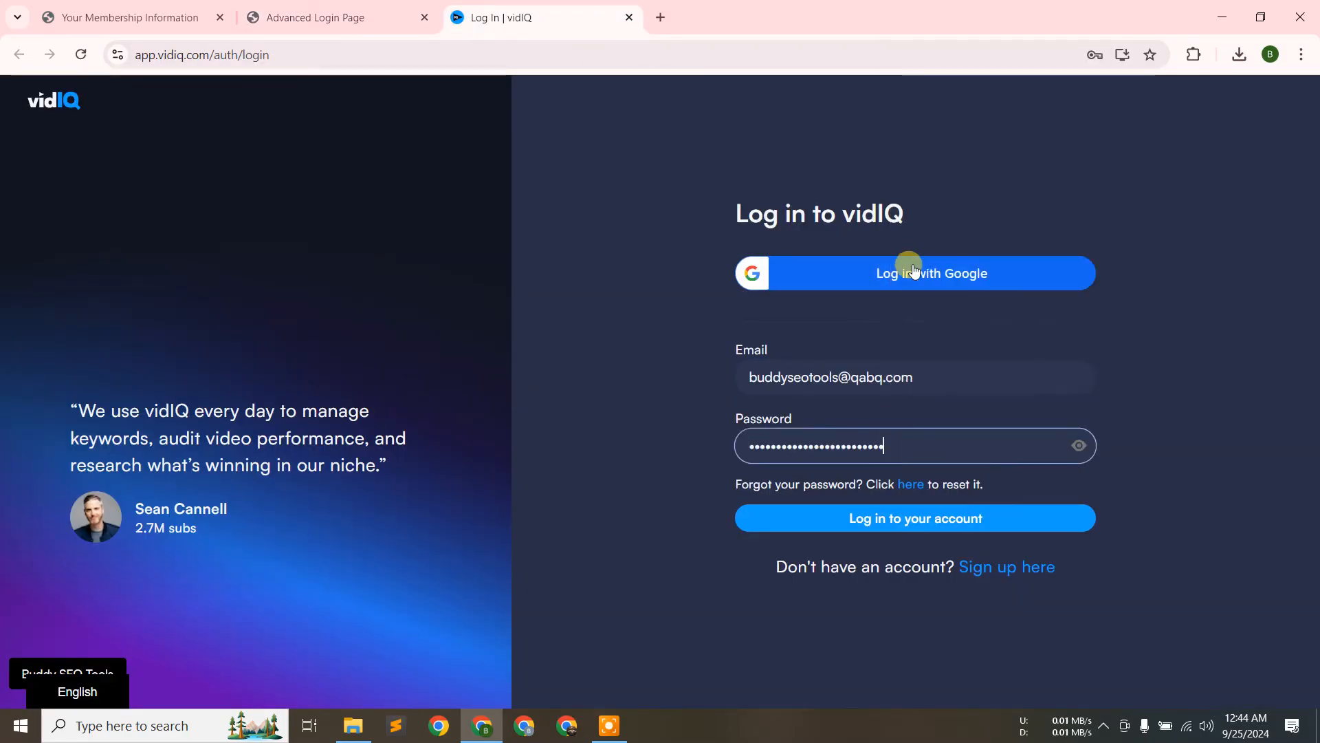
click(878, 516)
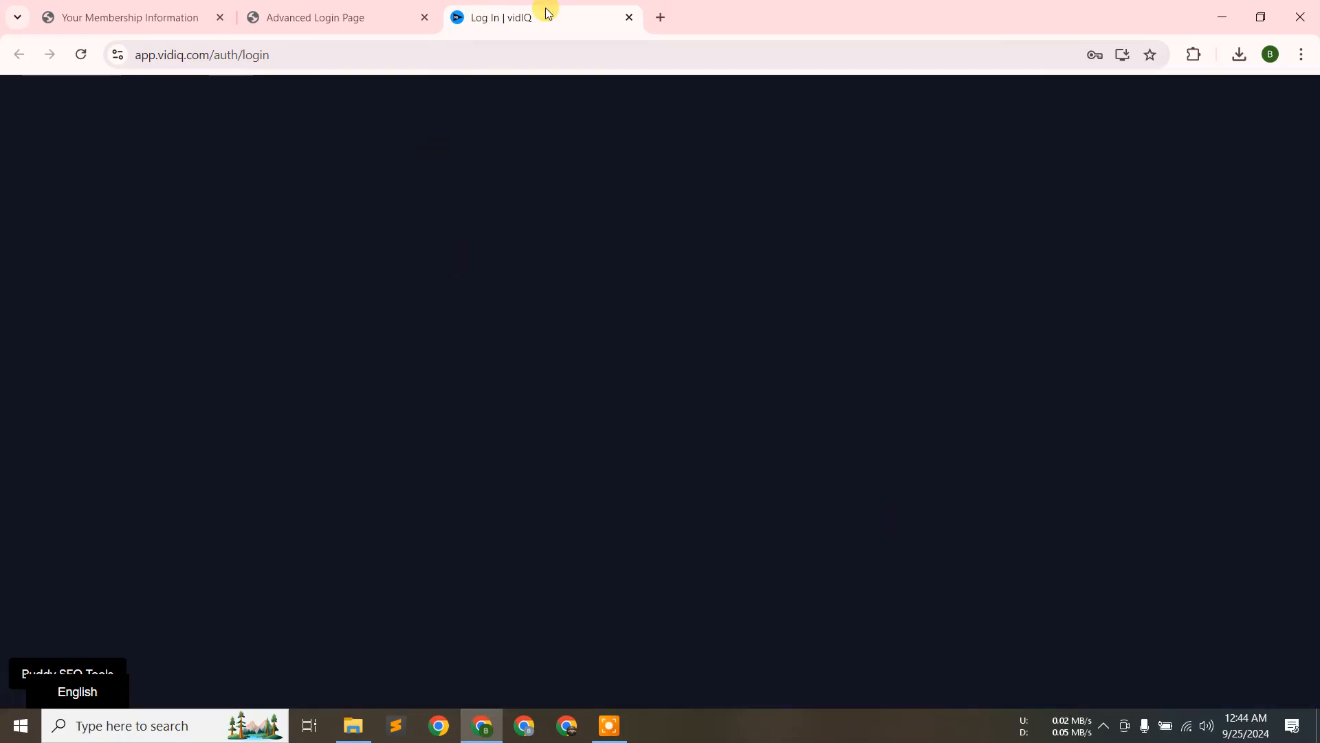
- Load the vidIQ channel dashboard and look over its sections
click(668, 444)
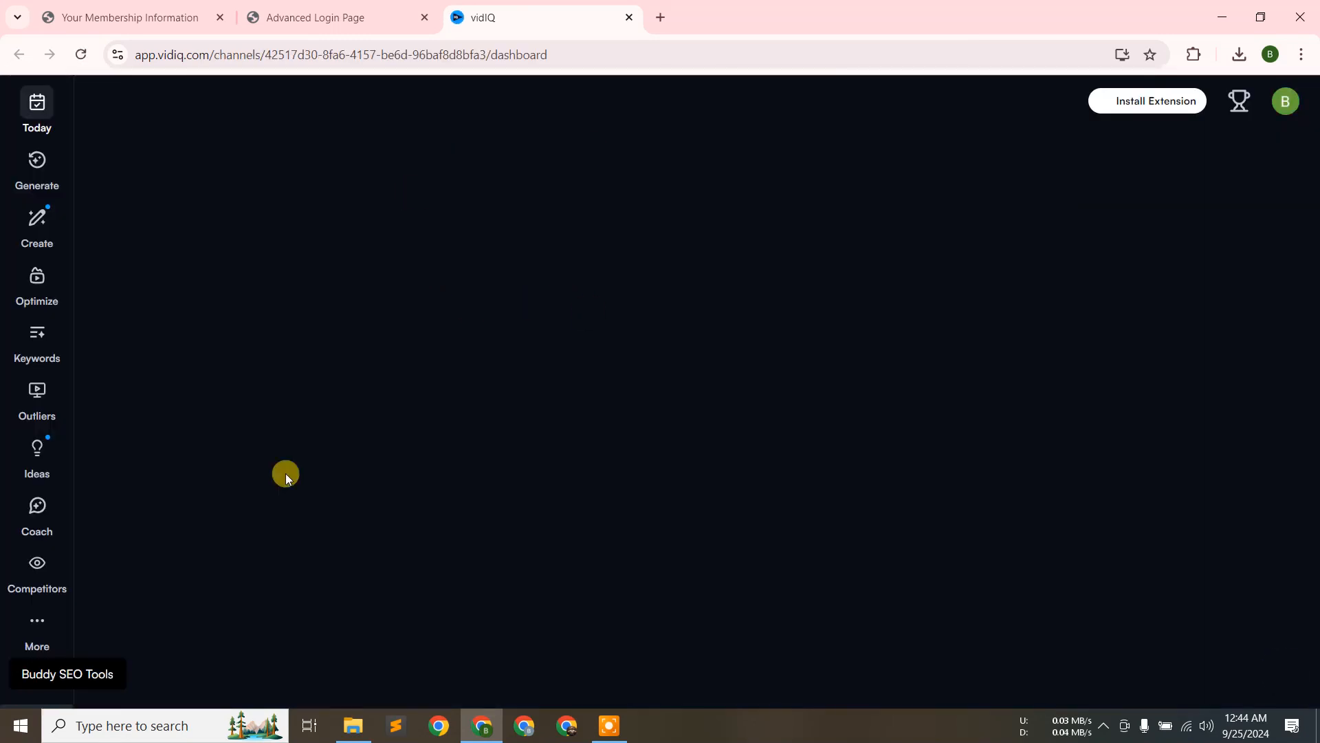
scroll(407, 316, down, 8)
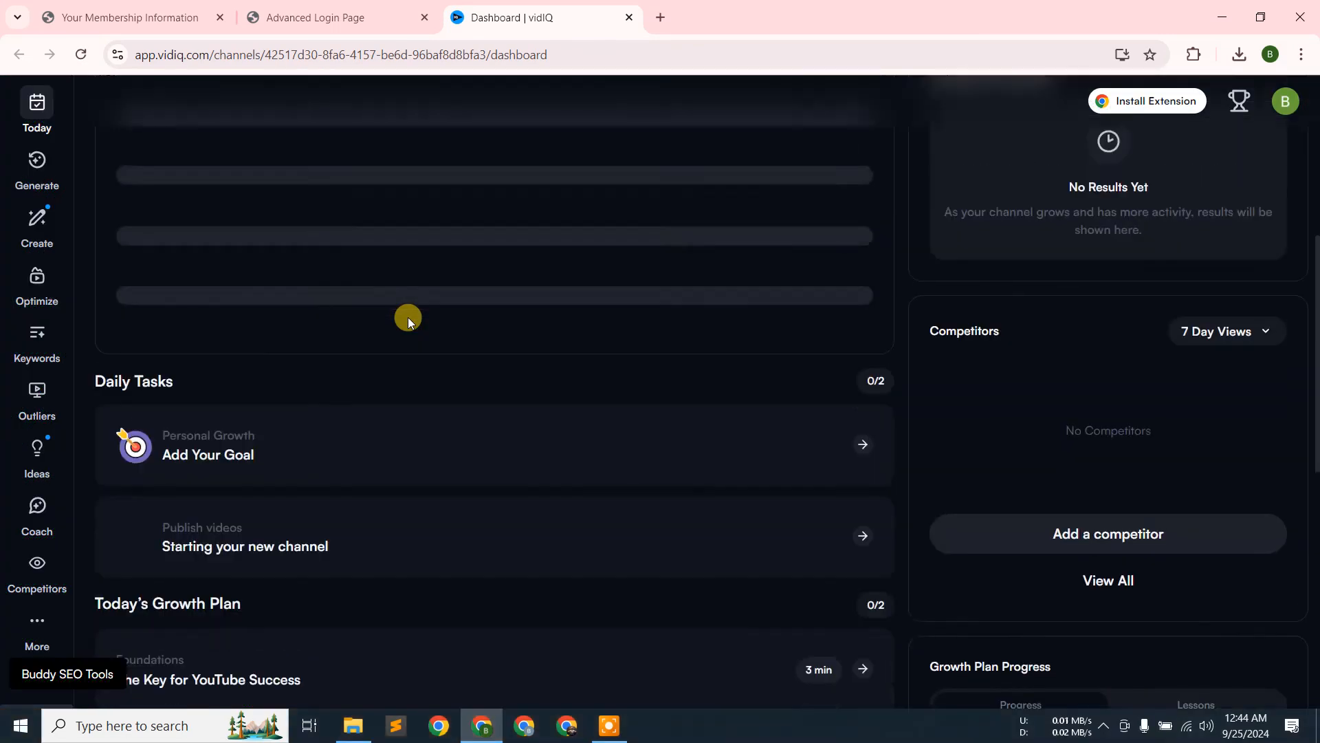
scroll(555, 187, up, 6)
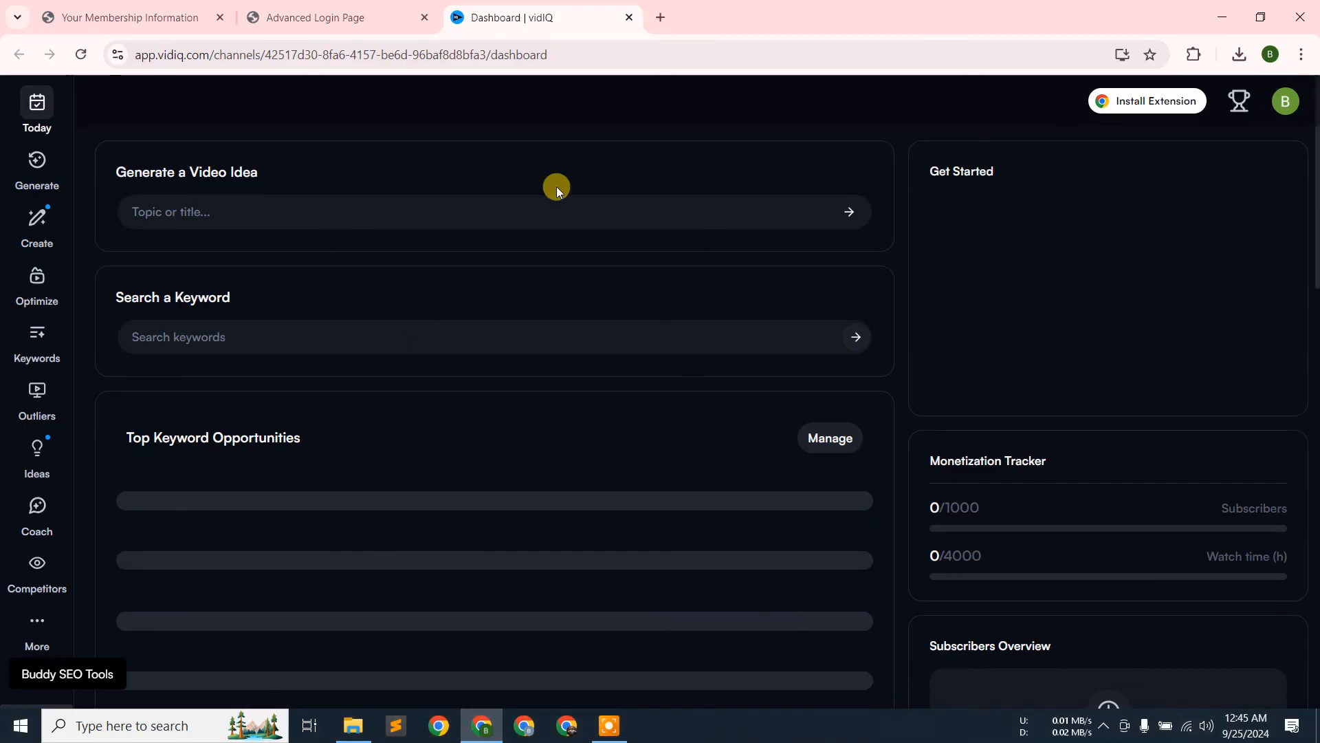
- Log out of vidIQ and close both the Vidiq credentials tab and the vidIQ tab
click(1278, 110)
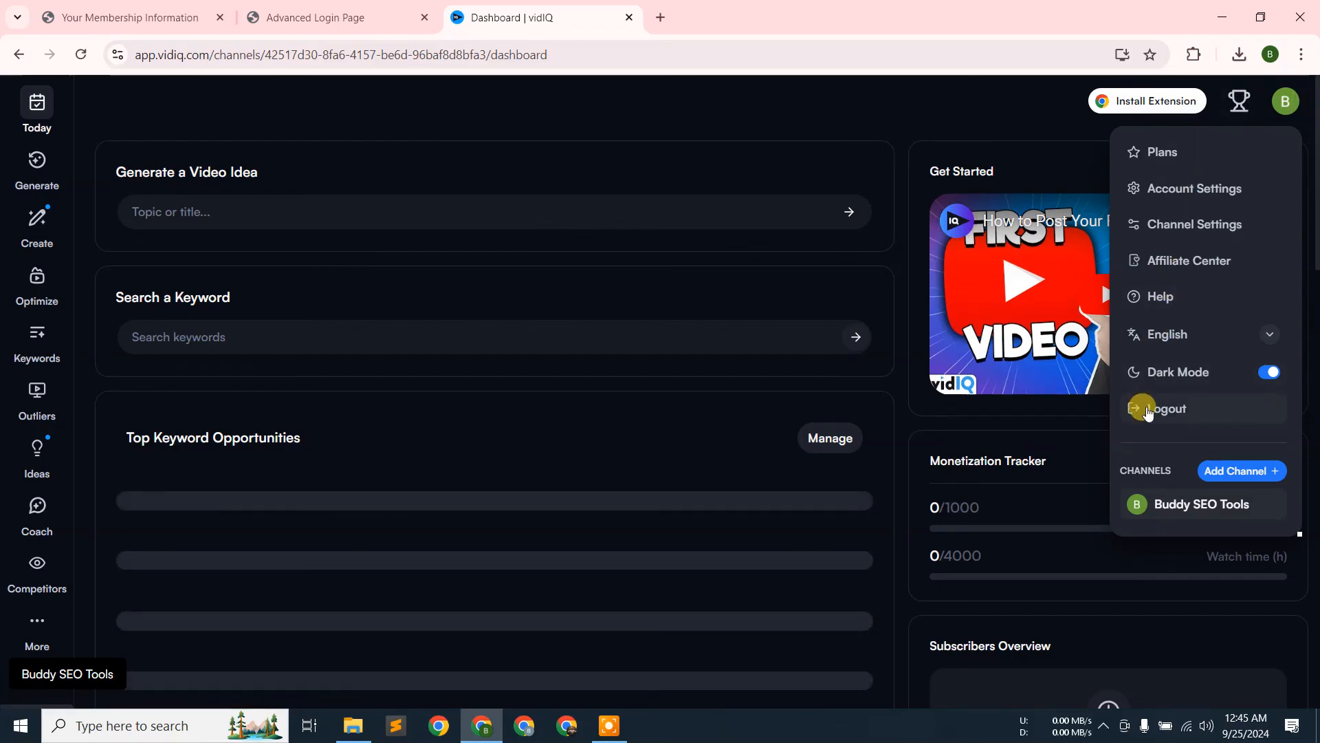
click(425, 17)
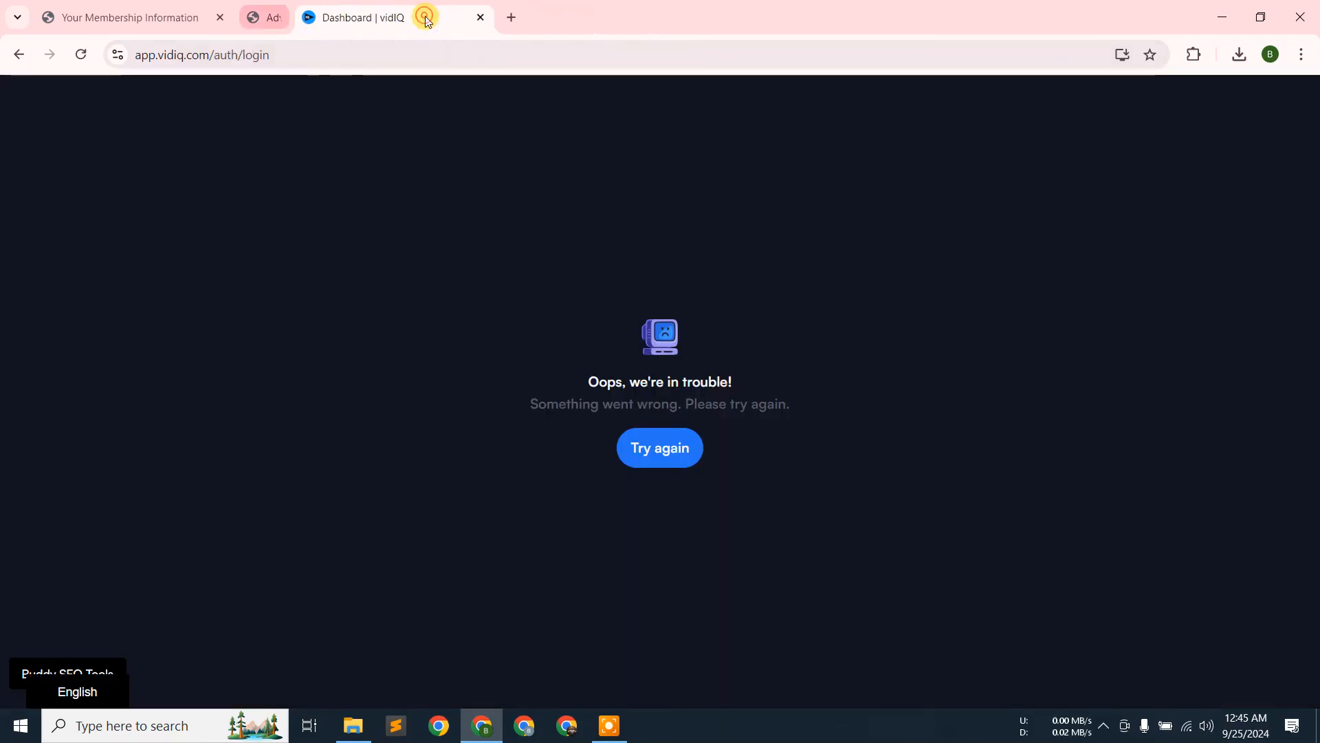
click(425, 17)
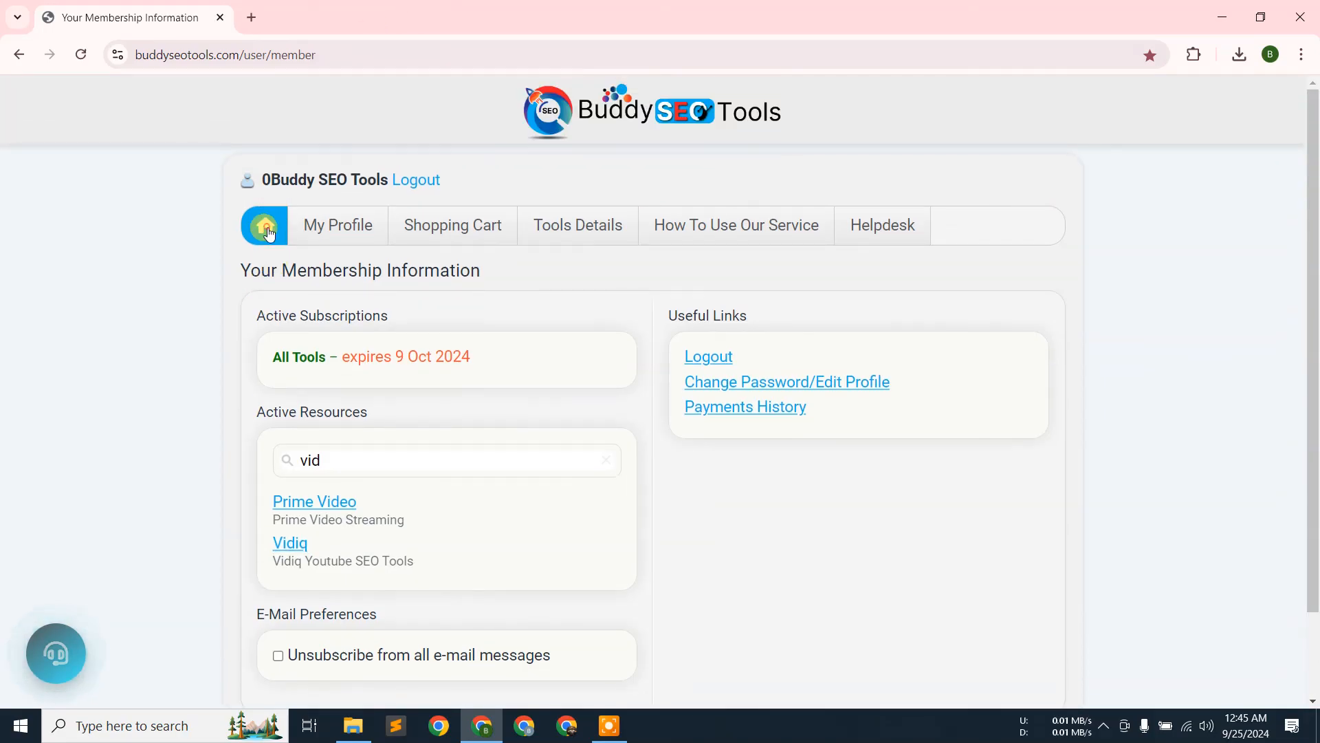
- Reload the membership home page, show the support contact options and view the full active resources list
click(55, 651)
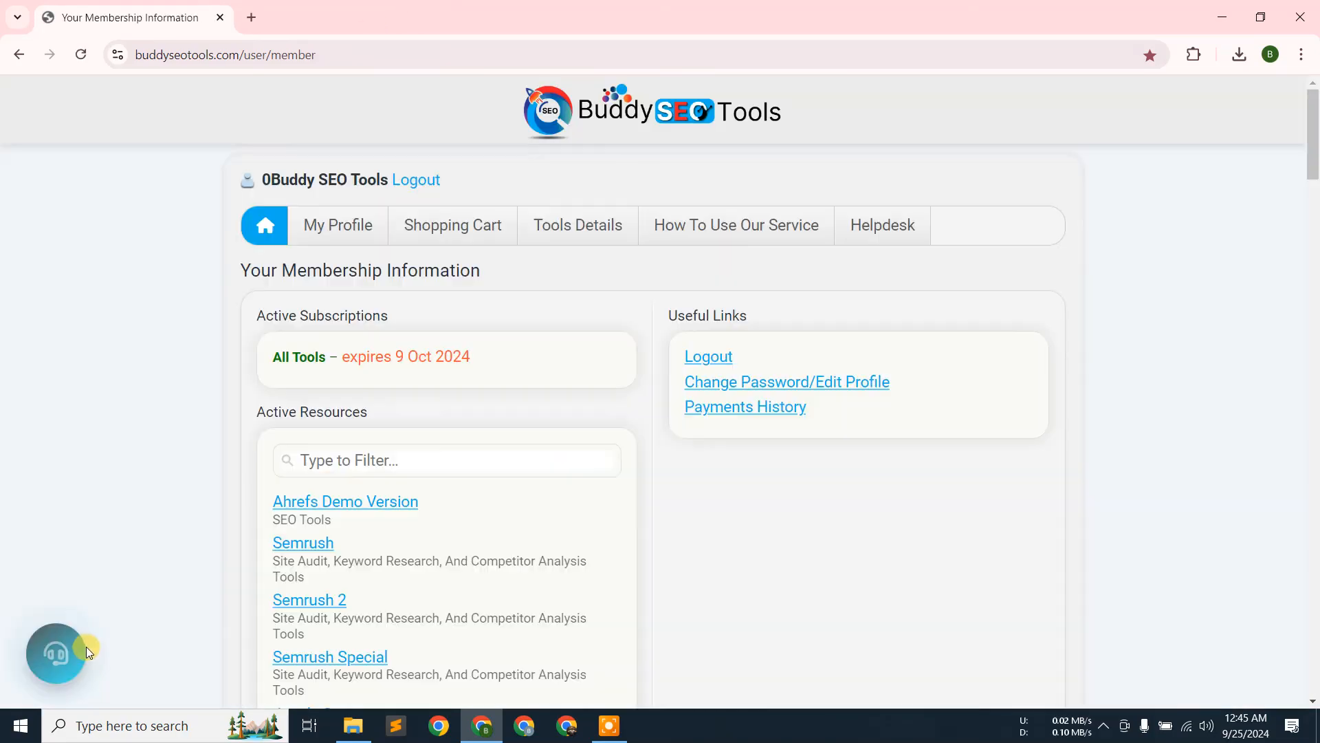
click(65, 652)
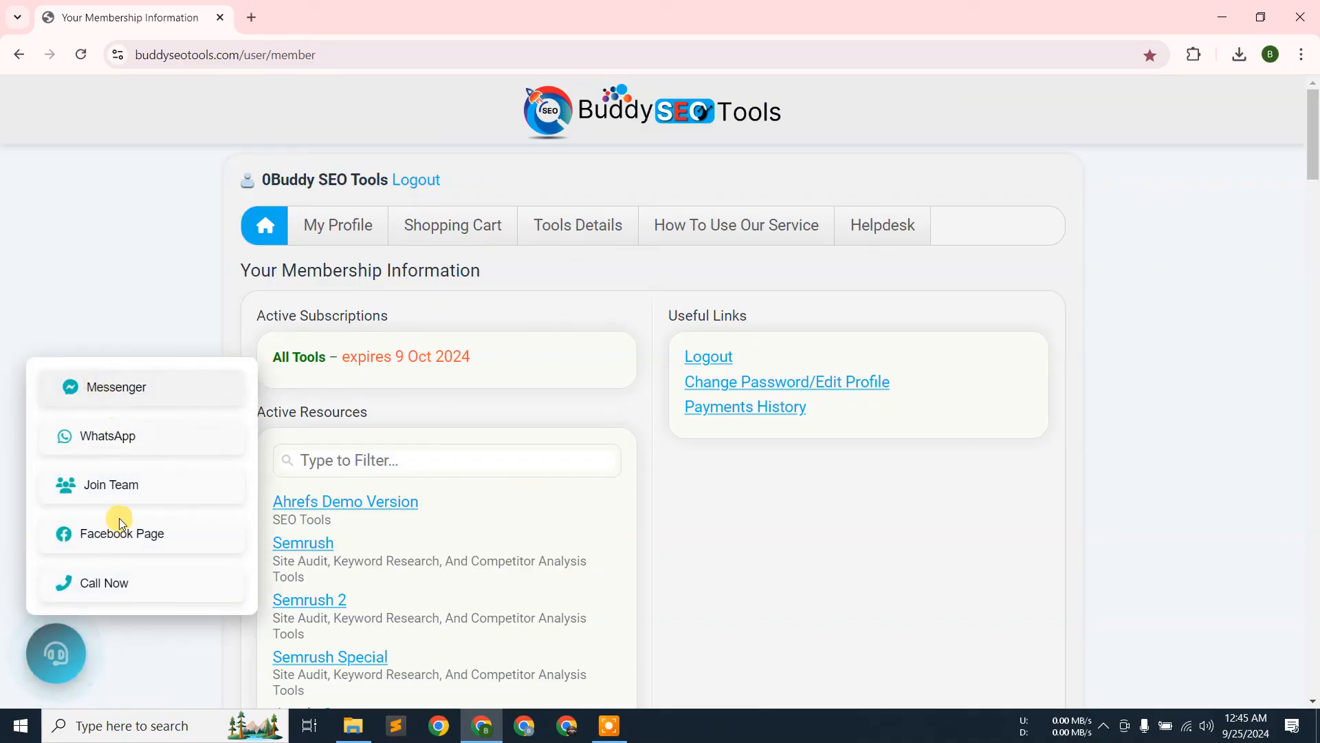
scroll(426, 315, down, 3)
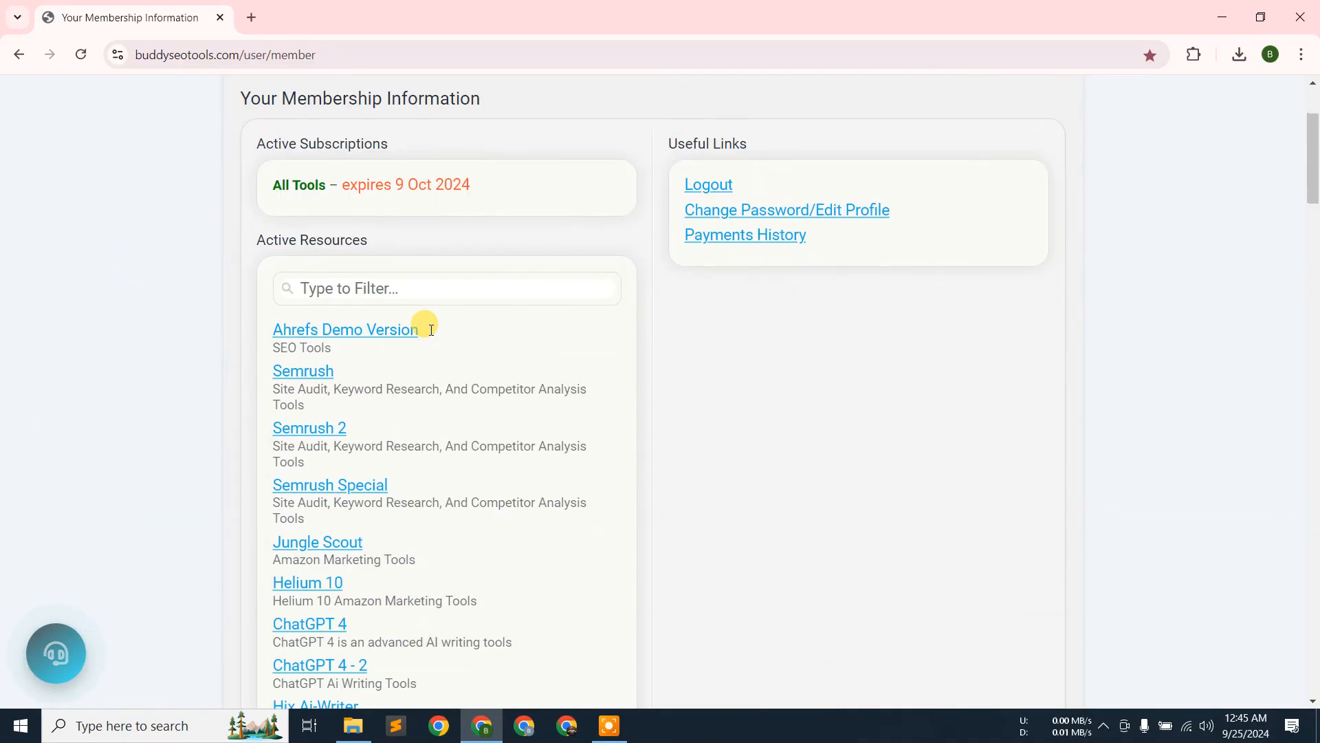